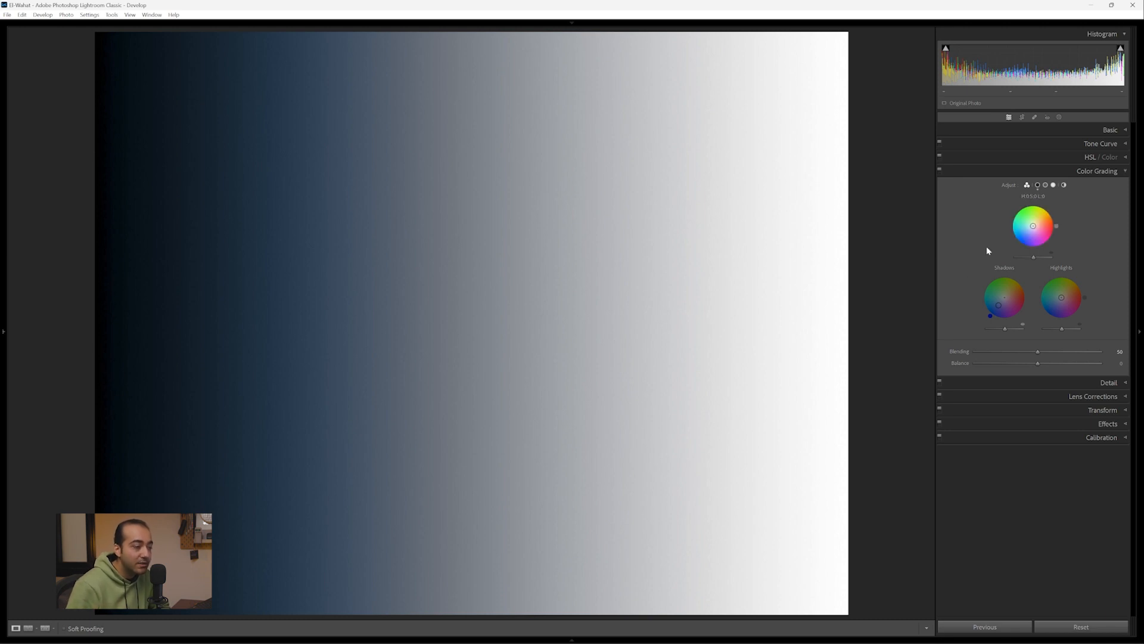
# Grade the gradient's shadows green with hue 110, saturation 72 and luminance +76
pyautogui.click(1038, 185)
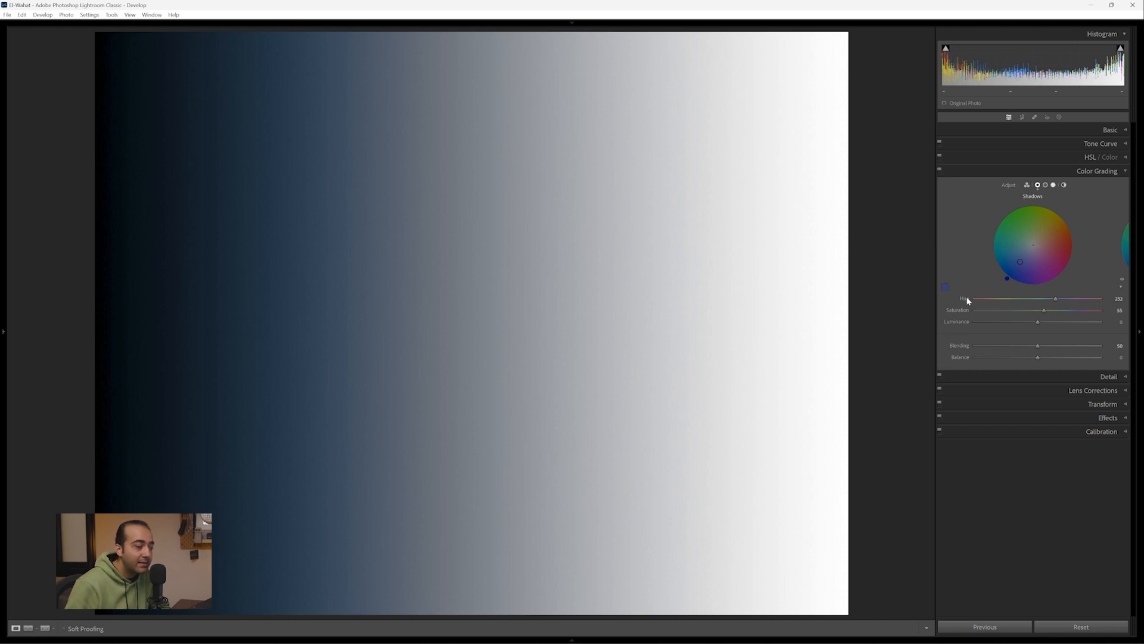
pyautogui.moveTo(1056, 299)
pyautogui.mouseDown()
pyautogui.moveTo(1003, 298)
pyautogui.moveTo(1068, 301)
pyautogui.moveTo(1014, 299)
pyautogui.moveTo(1039, 310)
pyautogui.moveTo(1013, 312)
pyautogui.moveTo(1065, 310)
pyautogui.mouseUp()
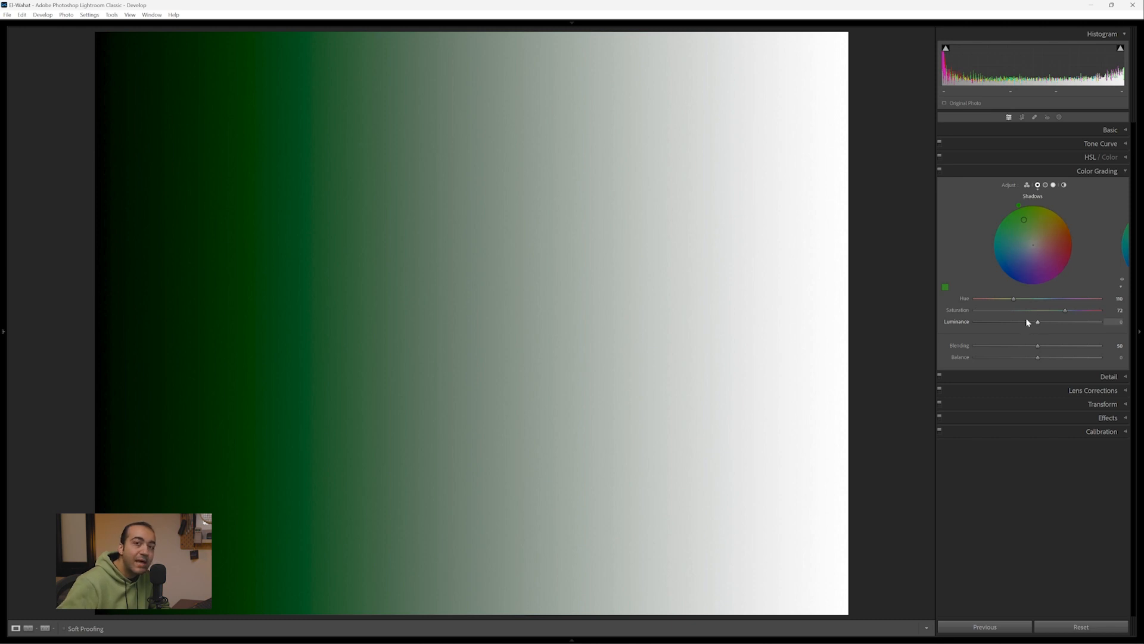
pyautogui.moveTo(1043, 323); pyautogui.dragTo(1081, 326)
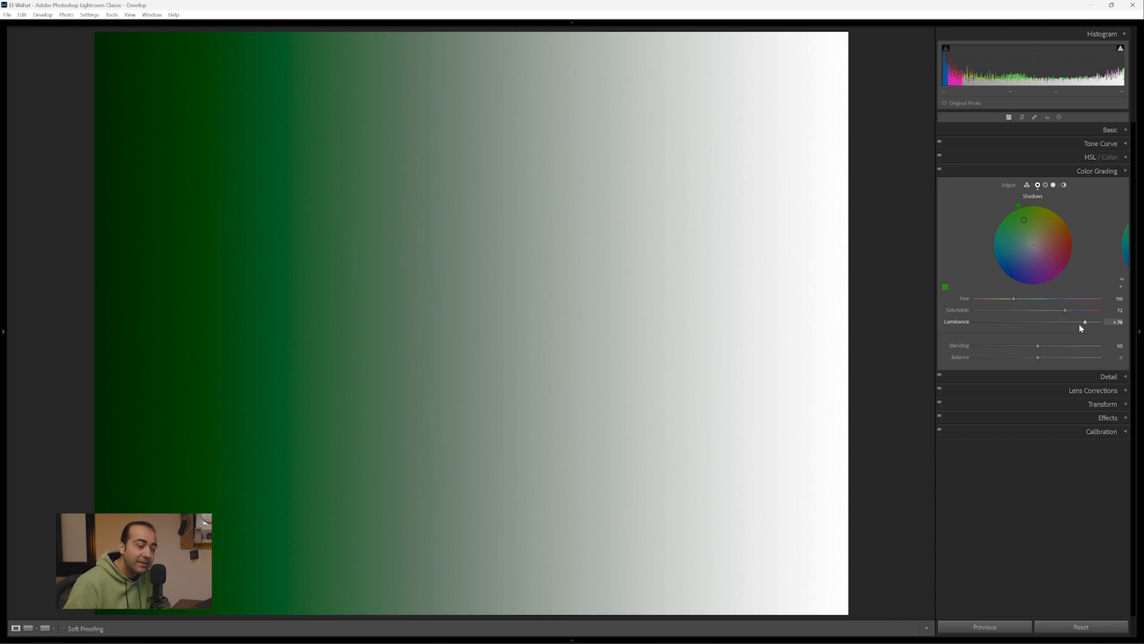
# Grade the highlights red with hue 11 and saturation 77, and lower their luminance to -100
pyautogui.click(1054, 185)
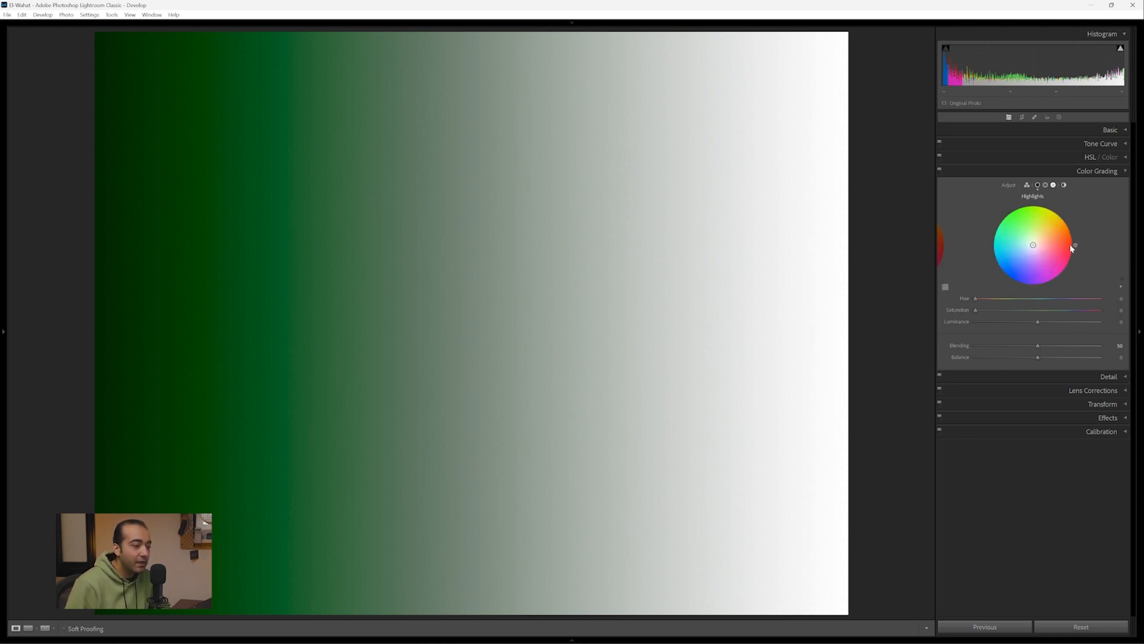
pyautogui.moveTo(1076, 248); pyautogui.dragTo(1074, 237)
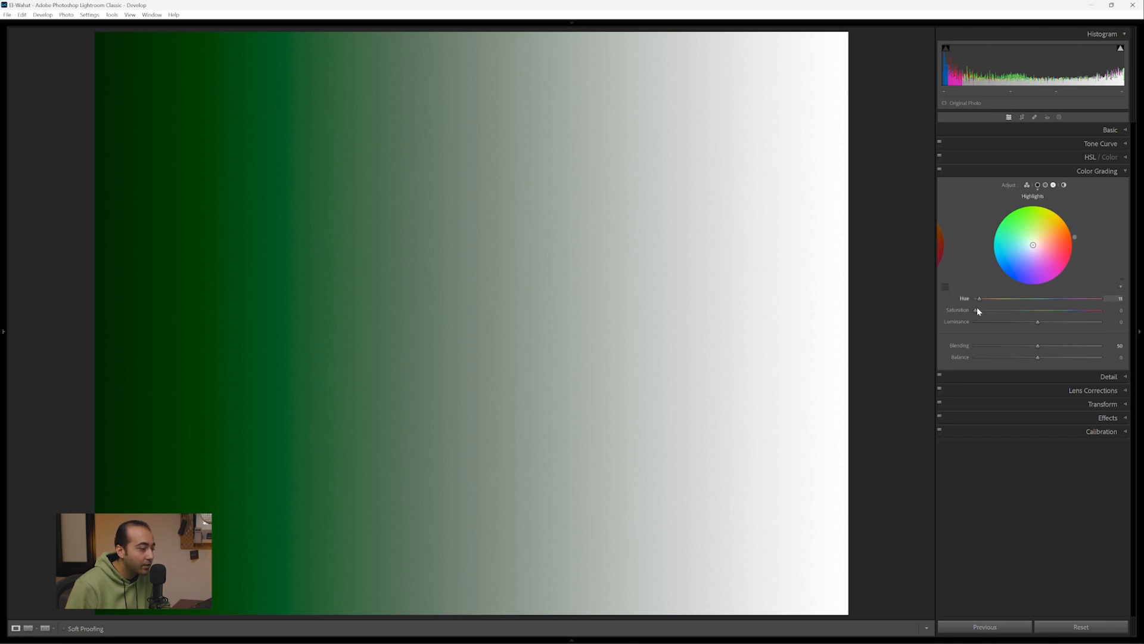
pyautogui.moveTo(976, 310); pyautogui.dragTo(1073, 310)
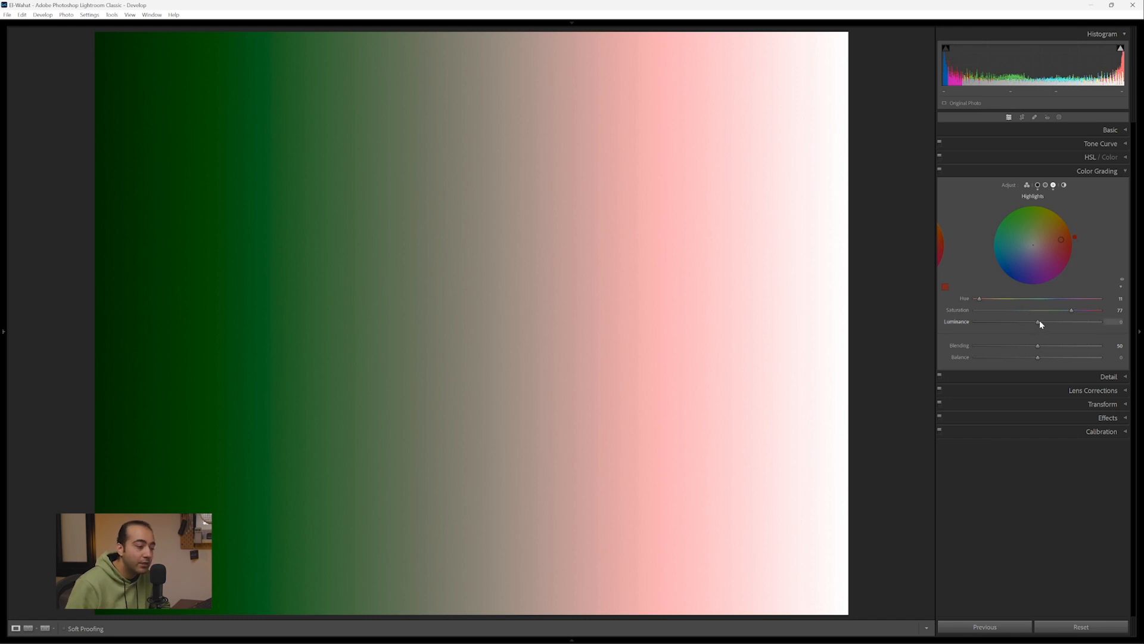
pyautogui.moveTo(1038, 322); pyautogui.dragTo(984, 324)
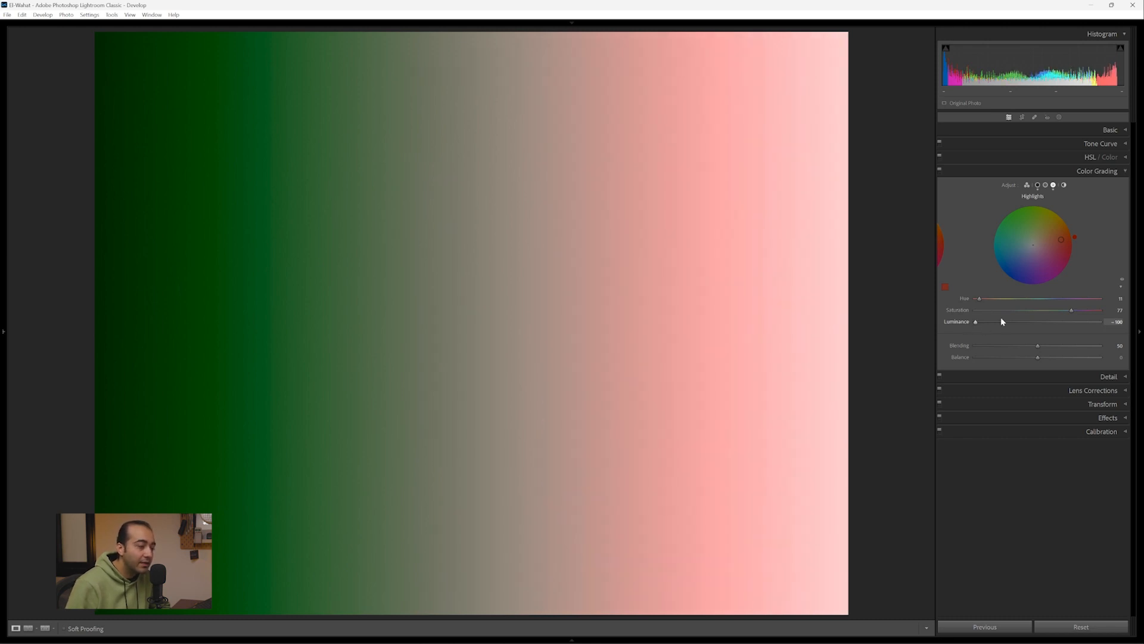
# Tint the midtones blue with a saturation of 80
pyautogui.click(1037, 185)
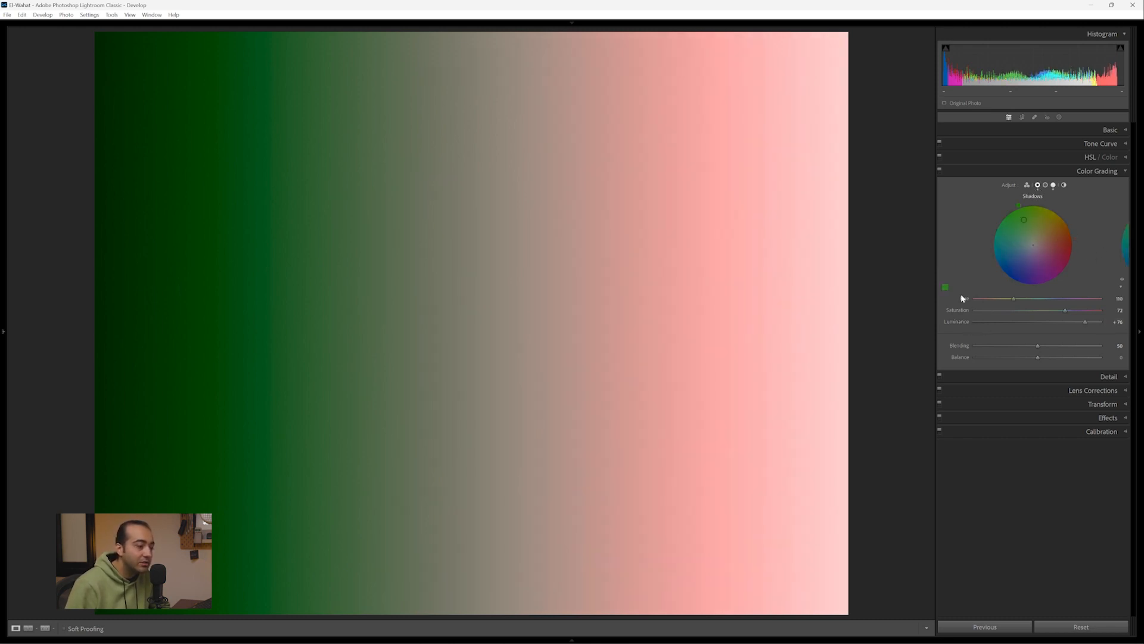
pyautogui.click(1046, 185)
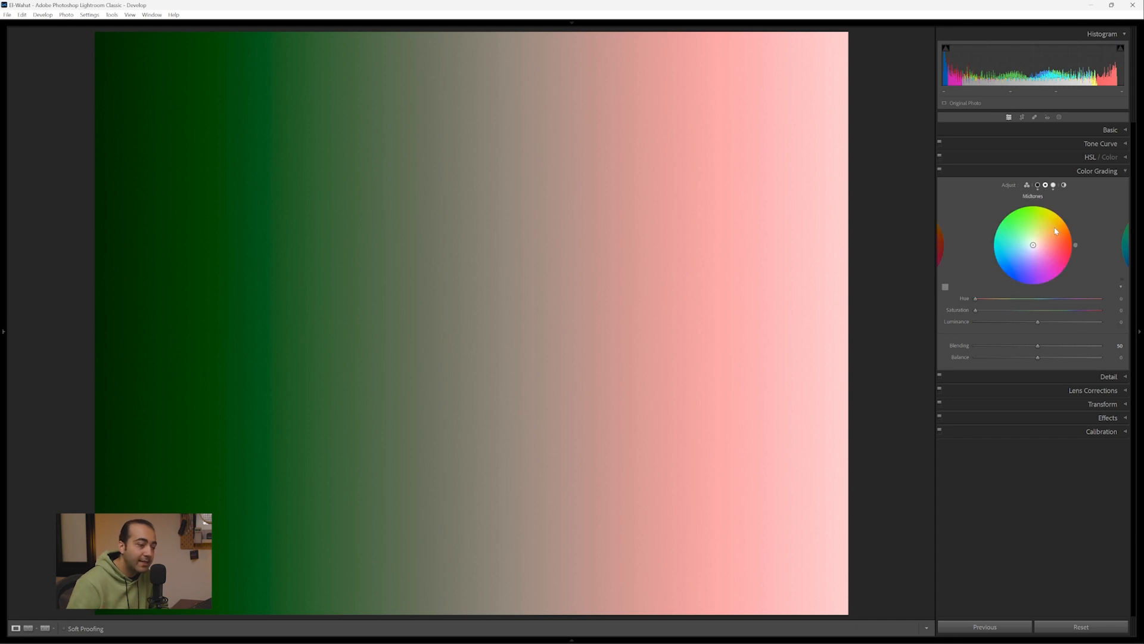
pyautogui.click(1009, 267)
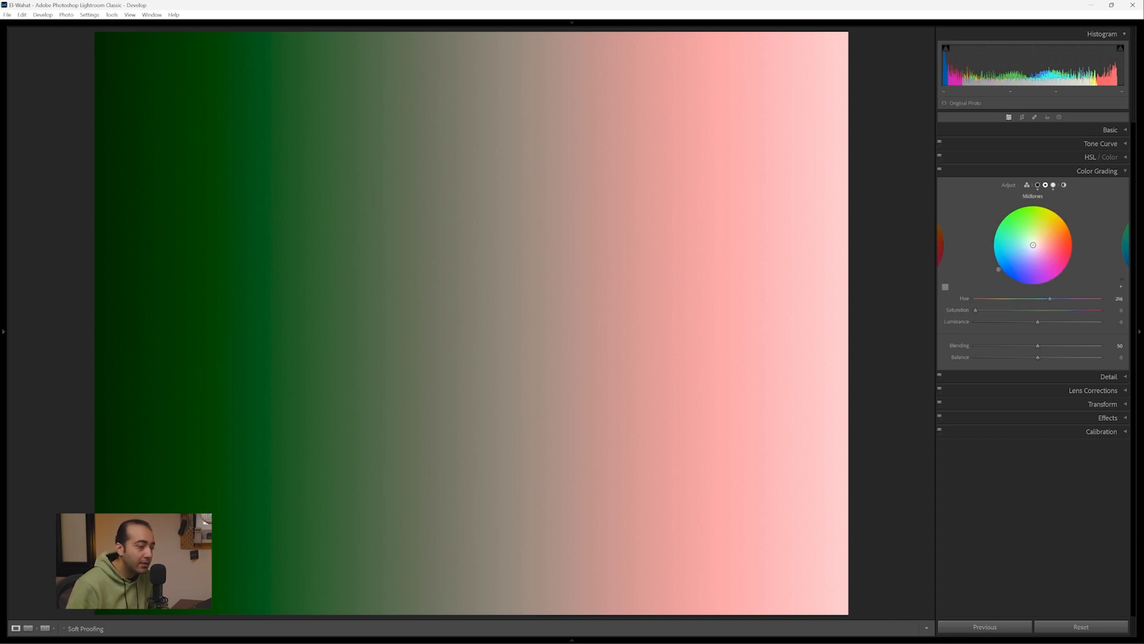
pyautogui.moveTo(992, 310); pyautogui.dragTo(1076, 310)
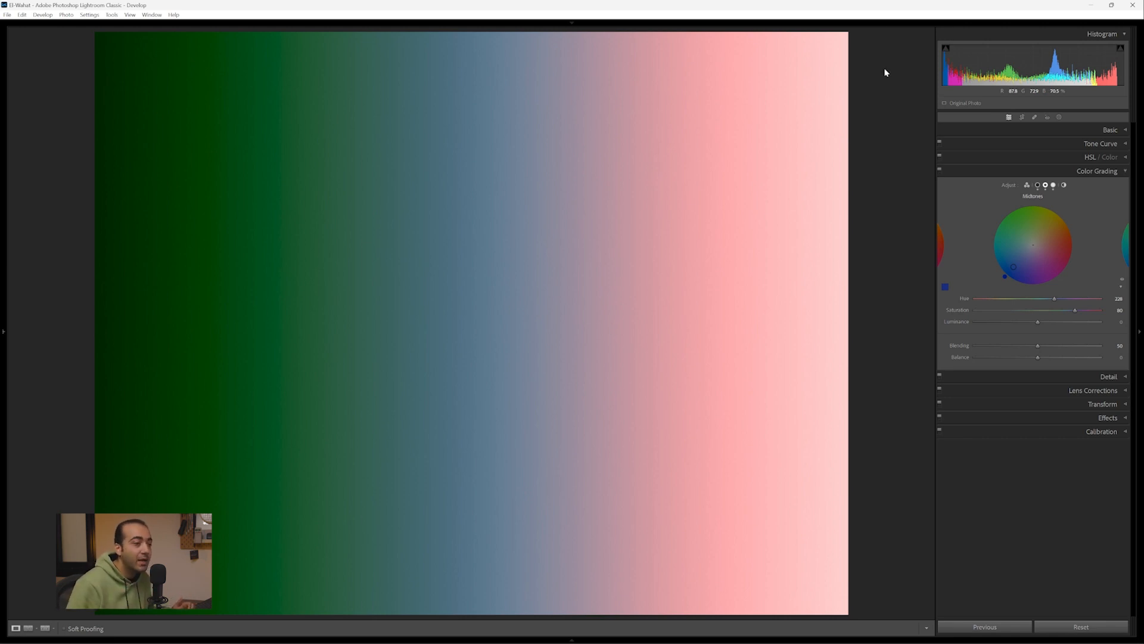
# Try a blue global tint with hue 208 and saturation 72, and reset the global grading
pyautogui.click(1066, 184)
pyautogui.moveTo(977, 298); pyautogui.dragTo(1057, 305)
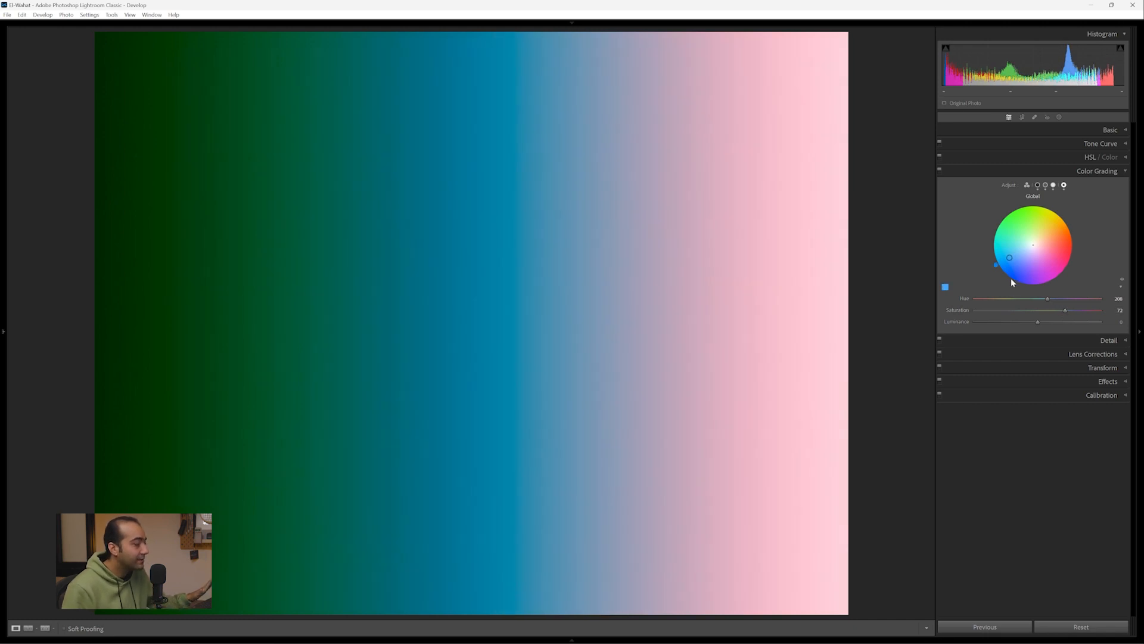
pyautogui.rightClick(1033, 221)
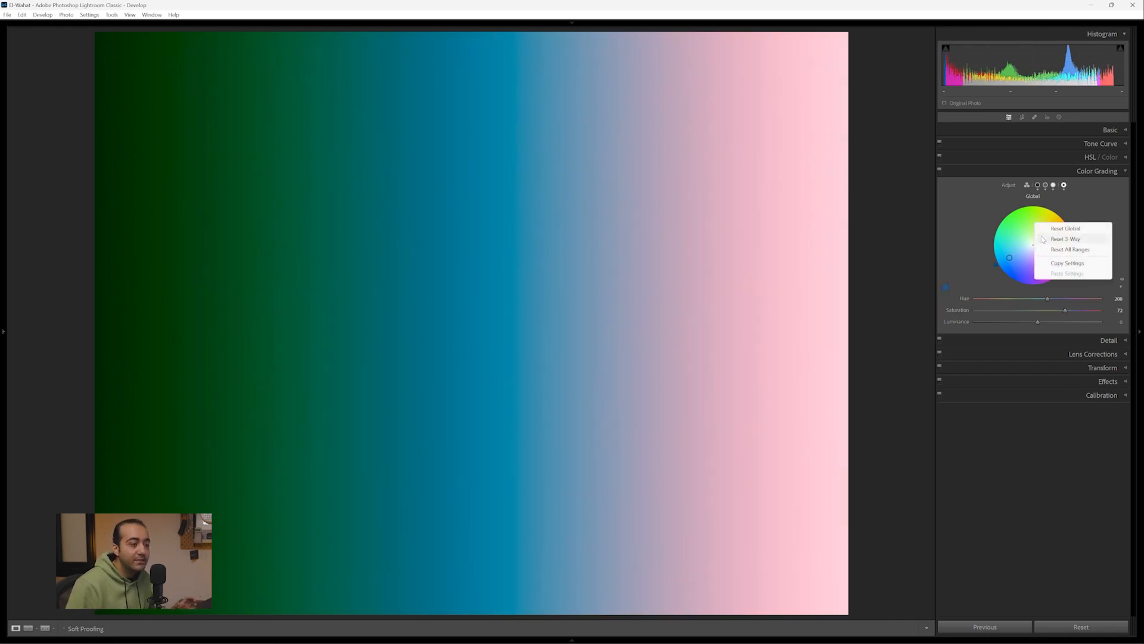
pyautogui.click(1066, 238)
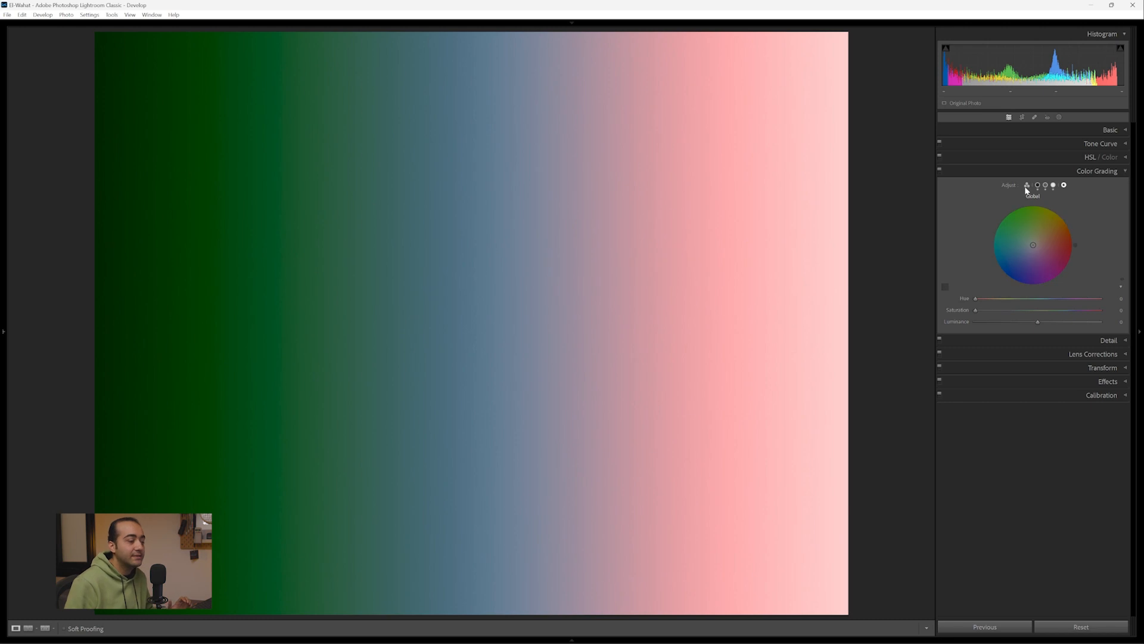
# Lower the Blending of the three tonal ranges, and swing Balance to +100 and back toward the shadows
pyautogui.click(1027, 186)
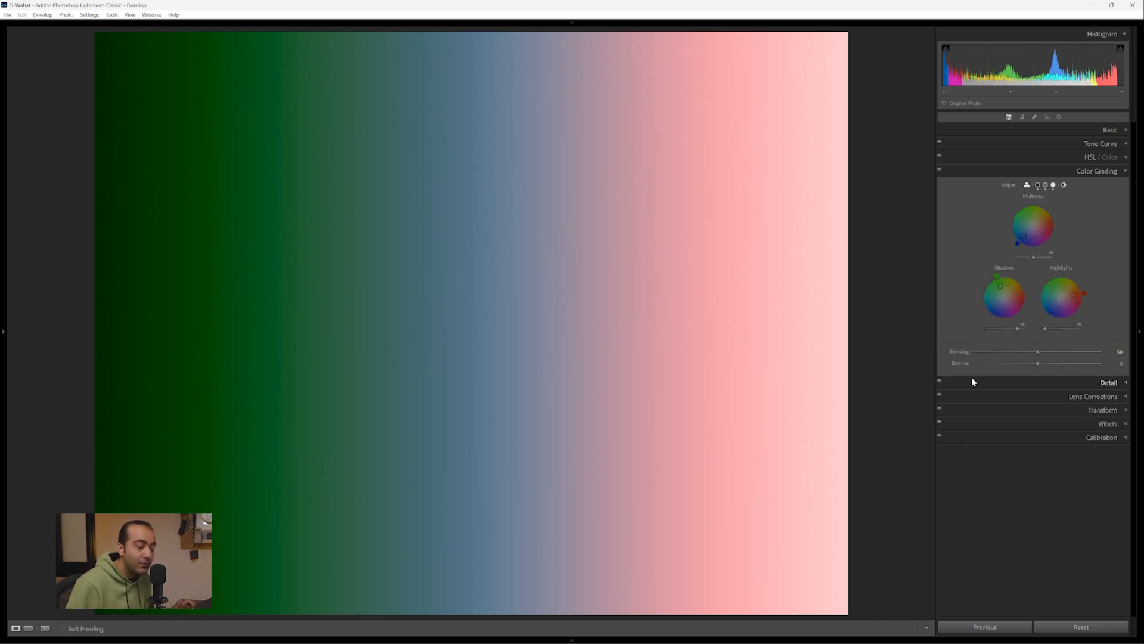
pyautogui.moveTo(1050, 356)
pyautogui.mouseDown()
pyautogui.moveTo(1084, 354)
pyautogui.moveTo(977, 344)
pyautogui.moveTo(1037, 353)
pyautogui.mouseUp()
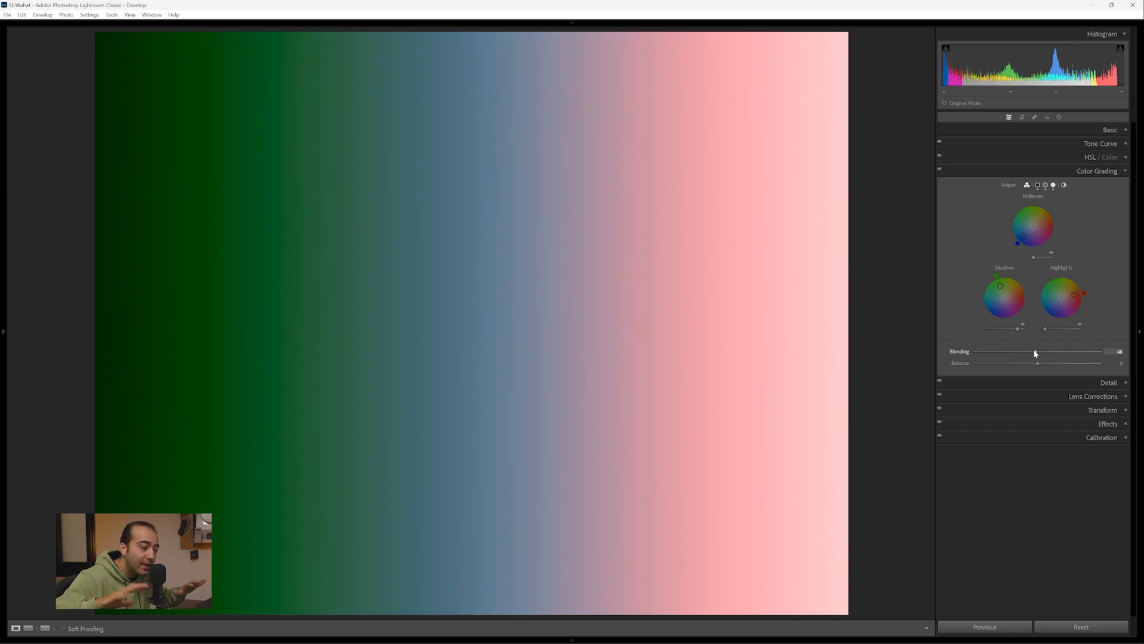
pyautogui.moveTo(1035, 353); pyautogui.dragTo(992, 352)
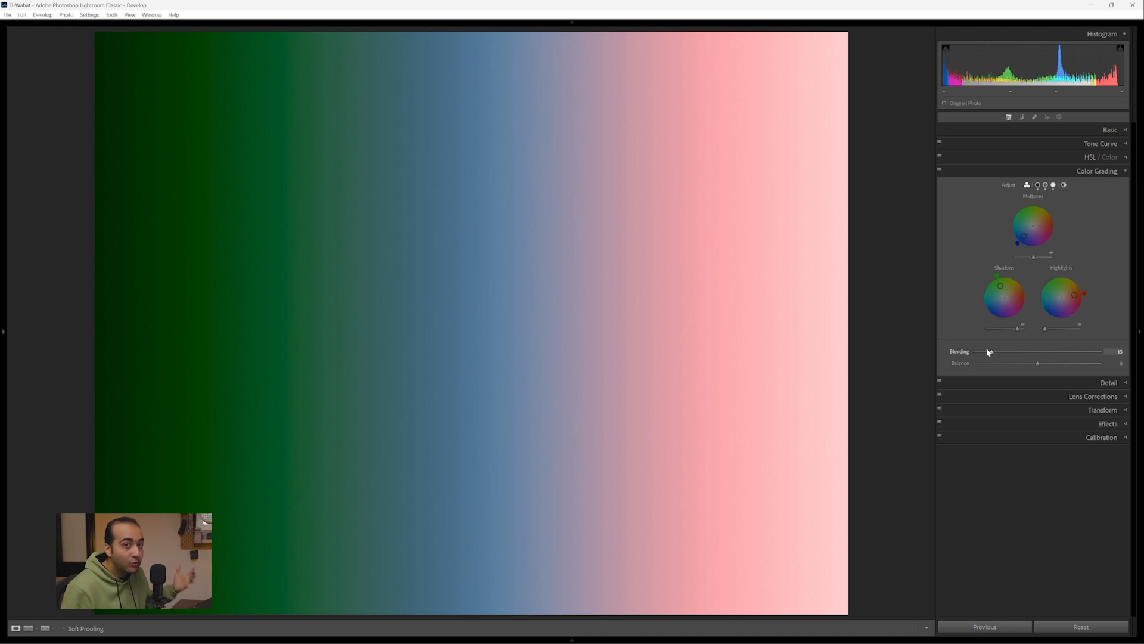
pyautogui.moveTo(989, 352); pyautogui.dragTo(1110, 365)
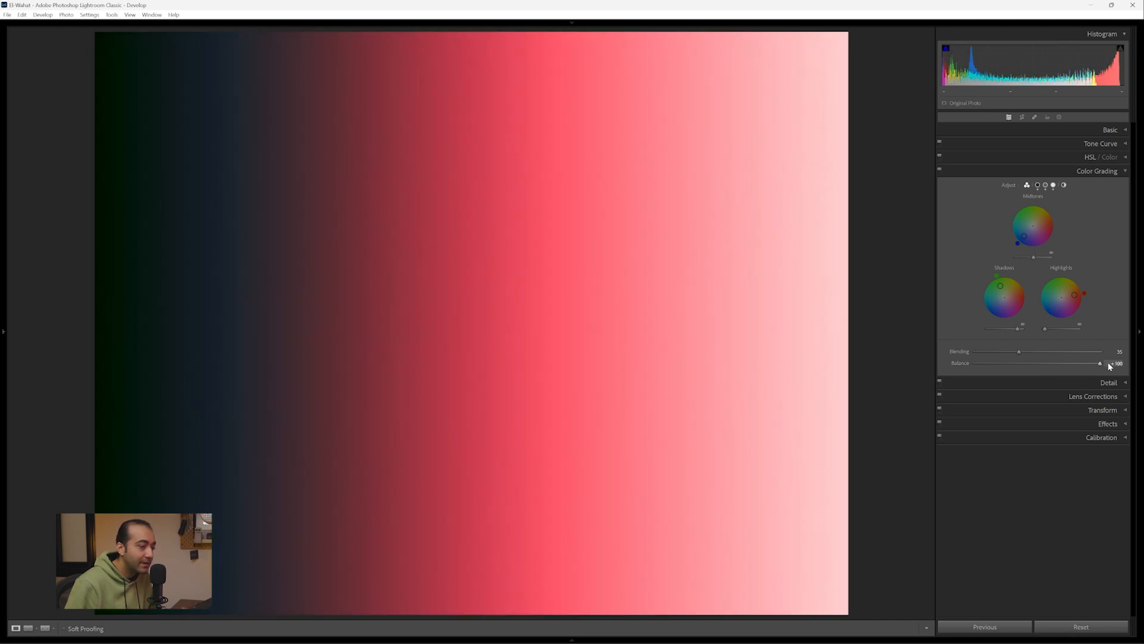
pyautogui.moveTo(1103, 365); pyautogui.dragTo(950, 361)
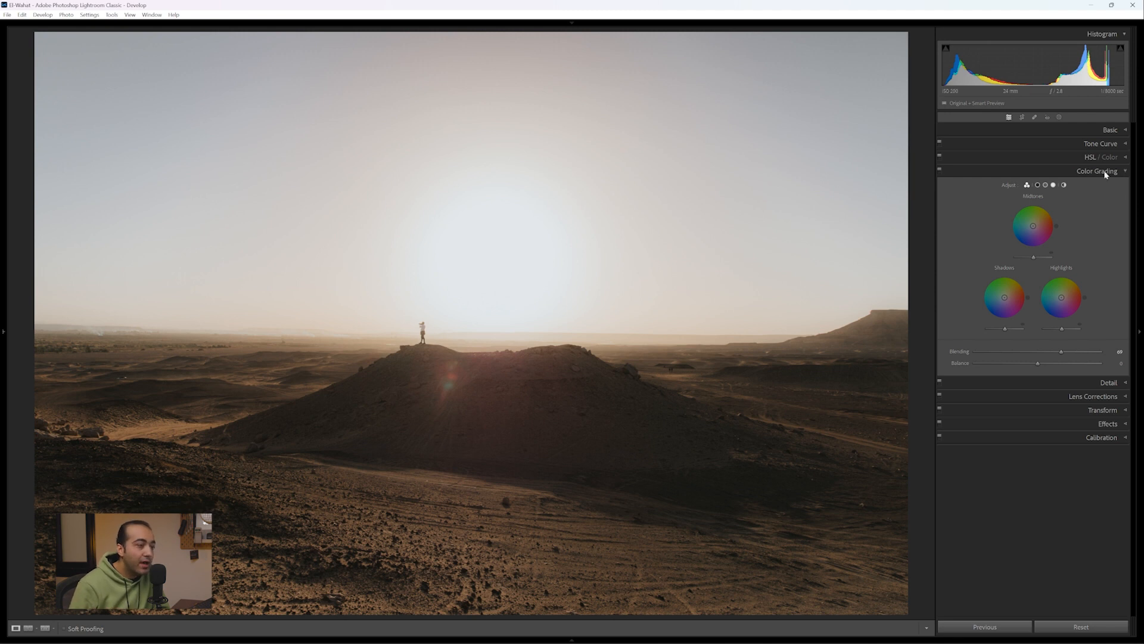
# Warm the whole desert photo with a global tint of hue 43, saturation about 61 and luminance -56
pyautogui.click(1065, 185)
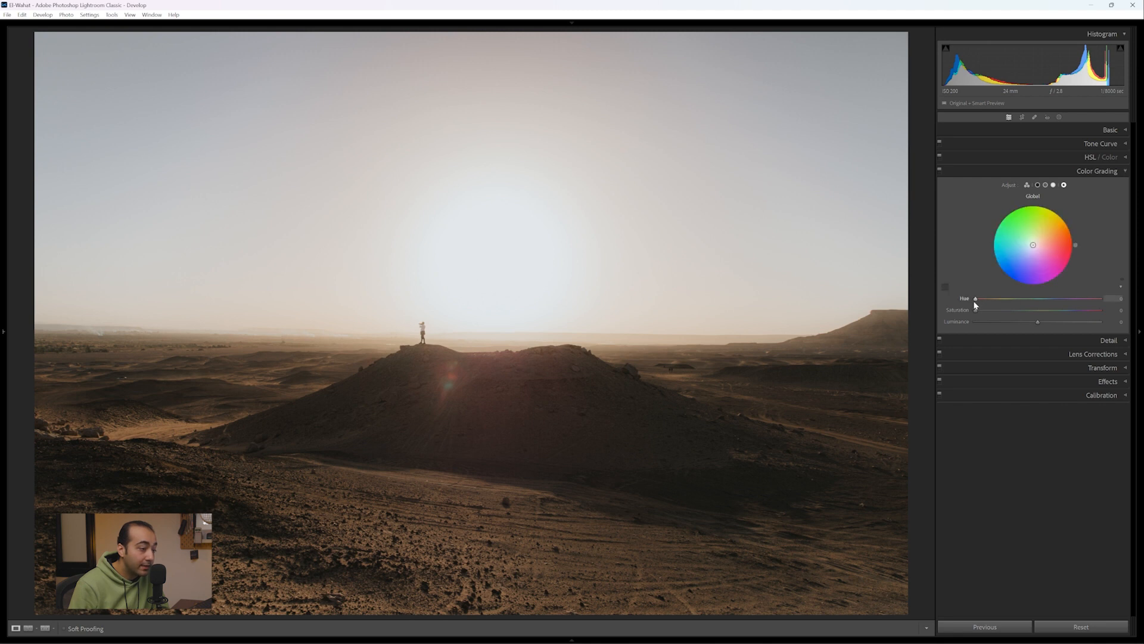
pyautogui.moveTo(991, 299); pyautogui.dragTo(997, 299)
pyautogui.moveTo(1061, 215); pyautogui.dragTo(1066, 218)
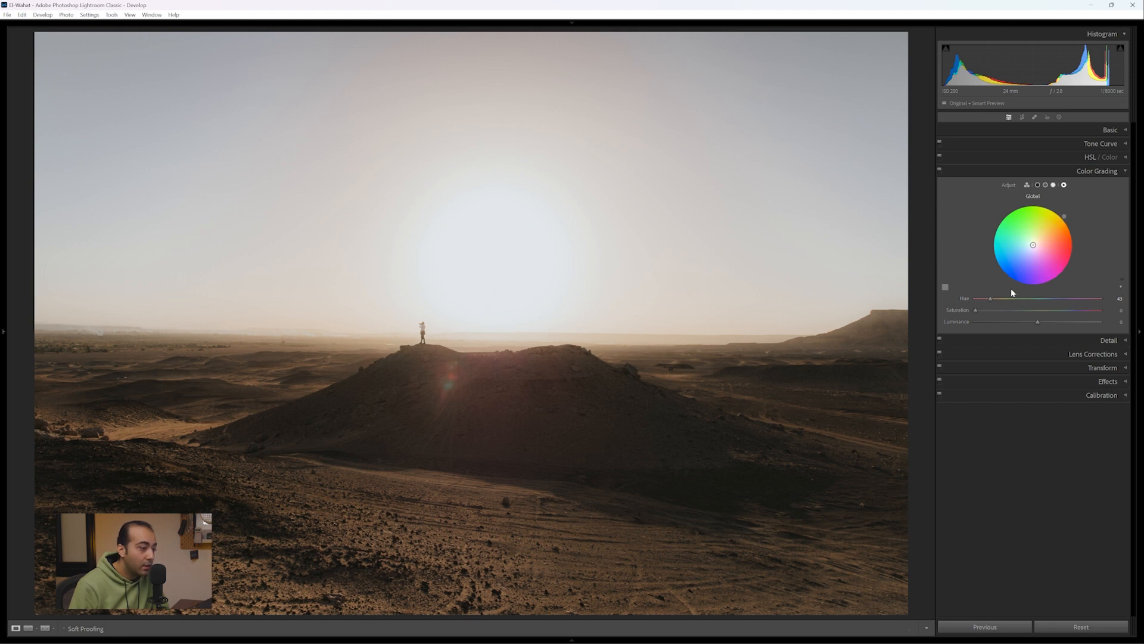
pyautogui.moveTo(976, 310); pyautogui.dragTo(1042, 308)
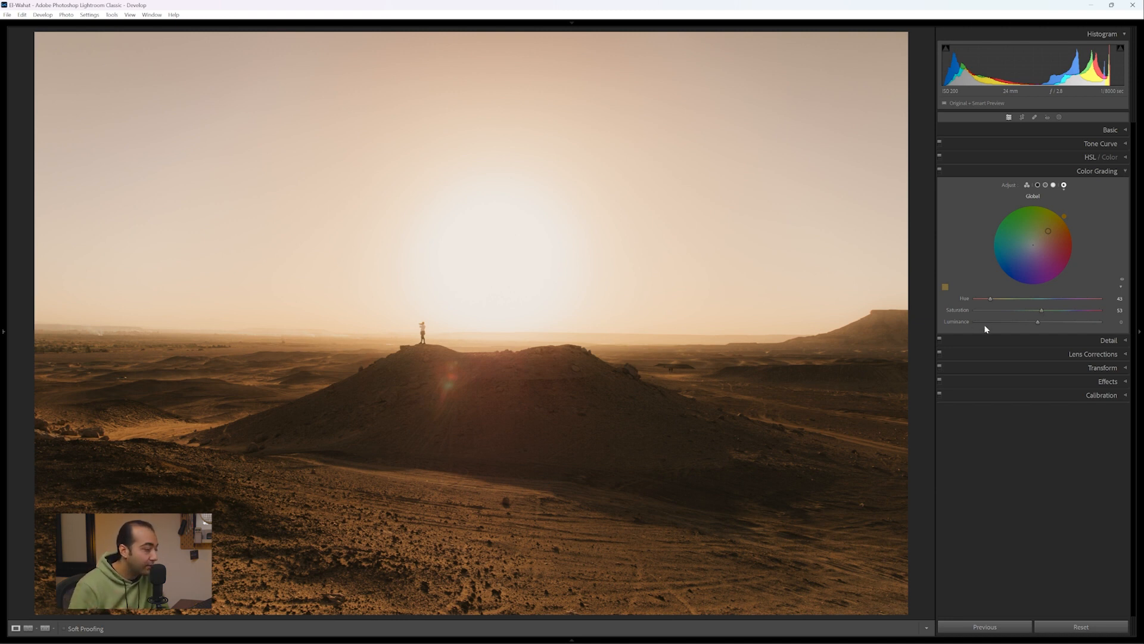
pyautogui.moveTo(1037, 322)
pyautogui.mouseDown()
pyautogui.moveTo(1071, 323)
pyautogui.moveTo(1002, 322)
pyautogui.moveTo(1053, 310)
pyautogui.mouseUp()
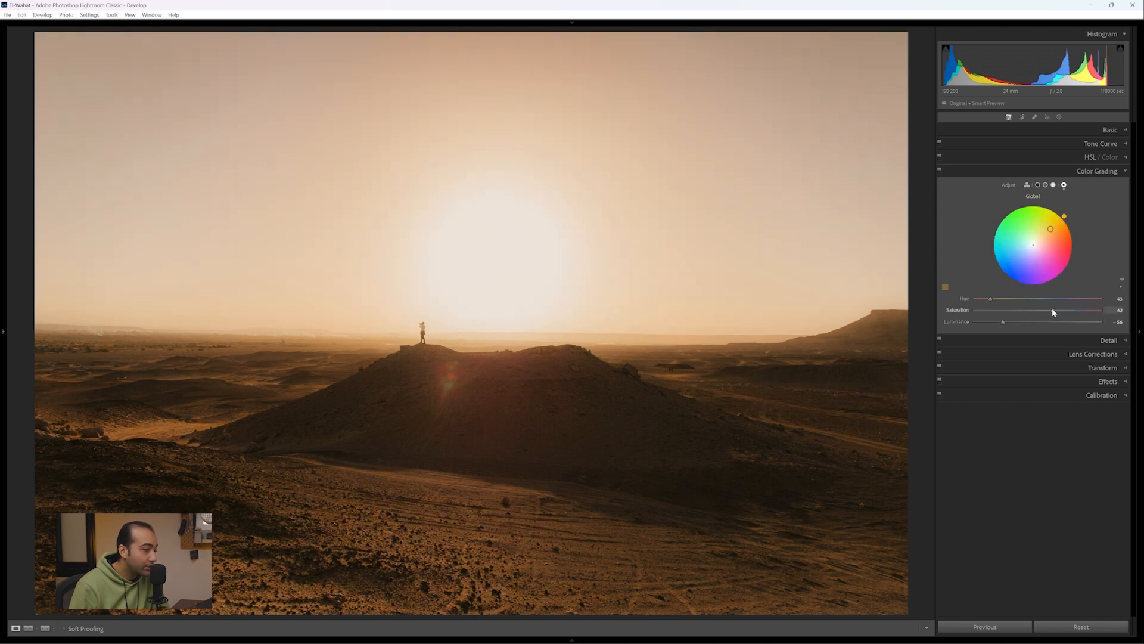
# Compare the desert photo with and without its color grading, and reset all grading ranges
pyautogui.click(939, 172)
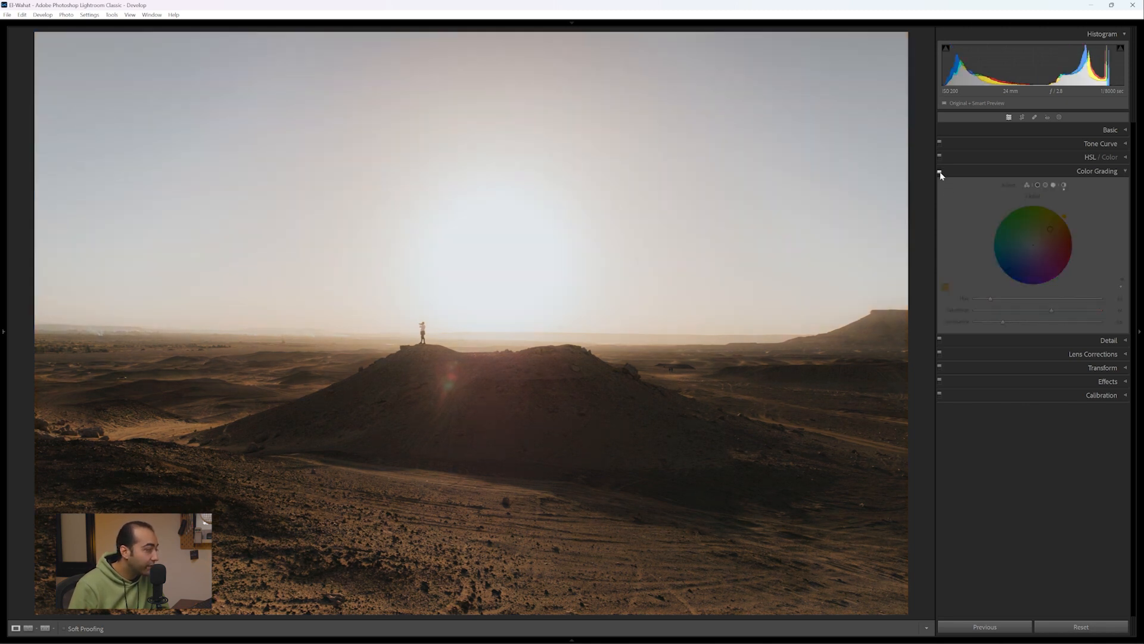
pyautogui.click(940, 172)
pyautogui.click(940, 172)
pyautogui.click(939, 172)
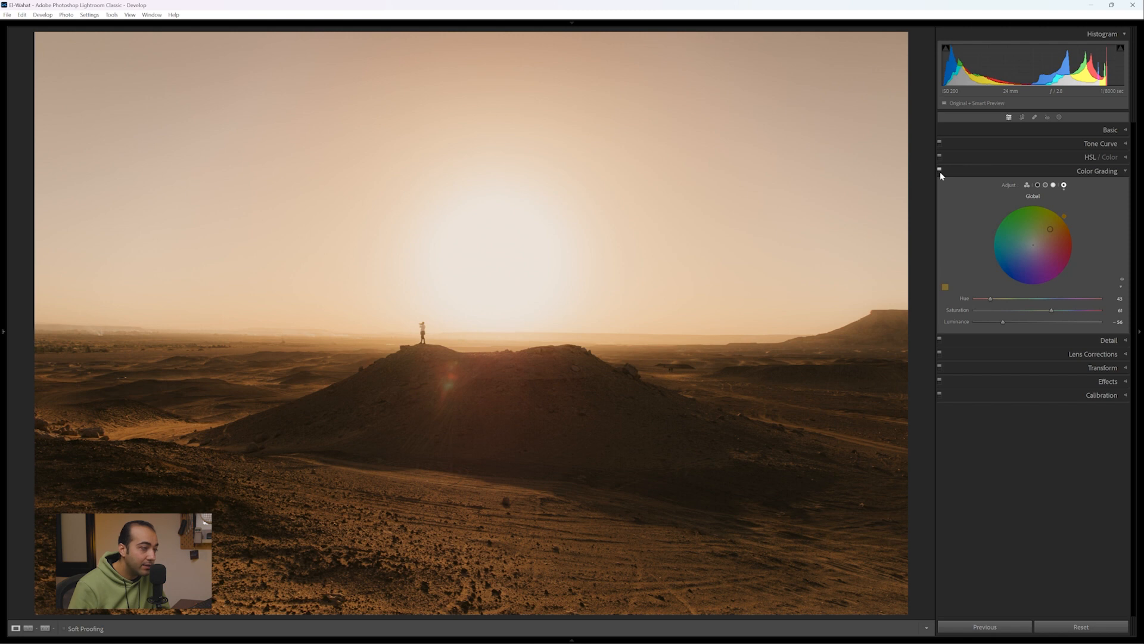
pyautogui.click(940, 172)
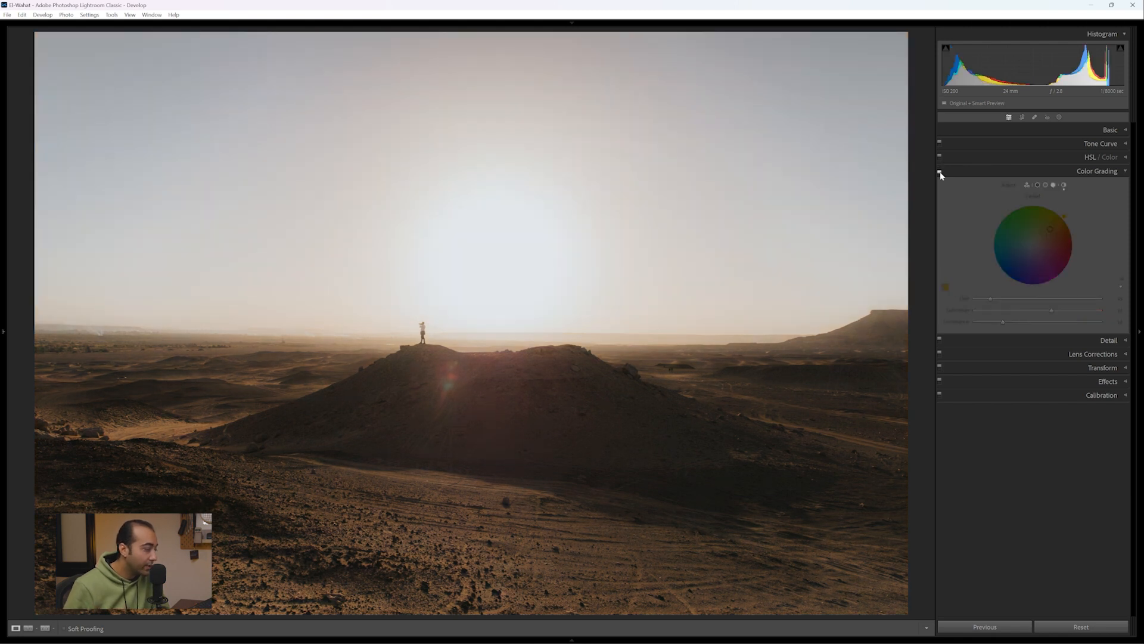
pyautogui.click(940, 172)
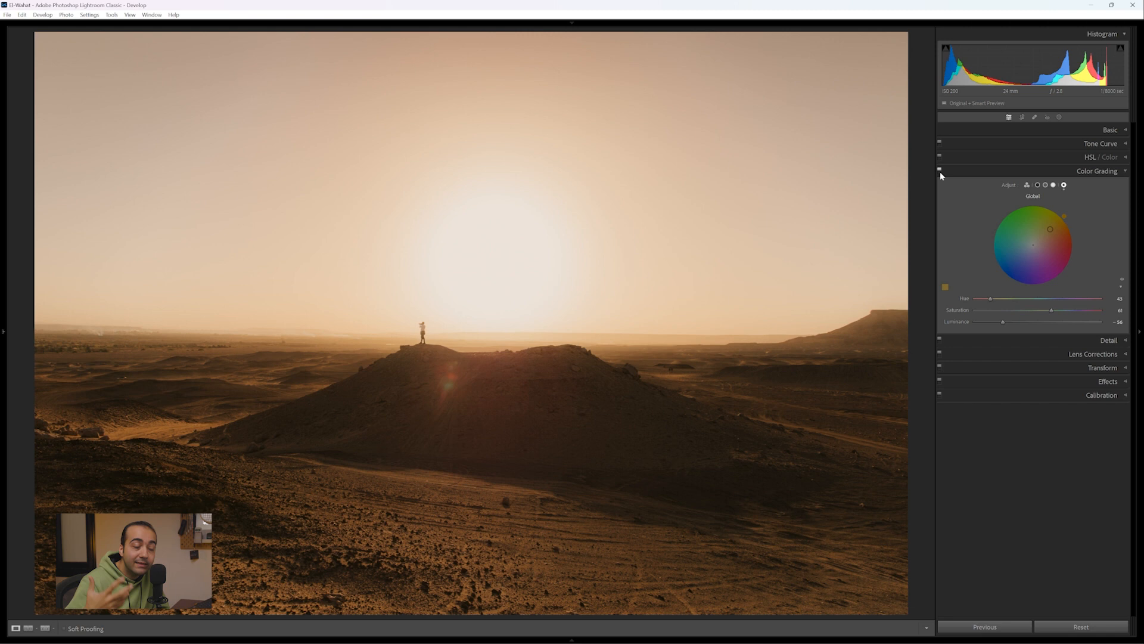
pyautogui.rightClick(1033, 219)
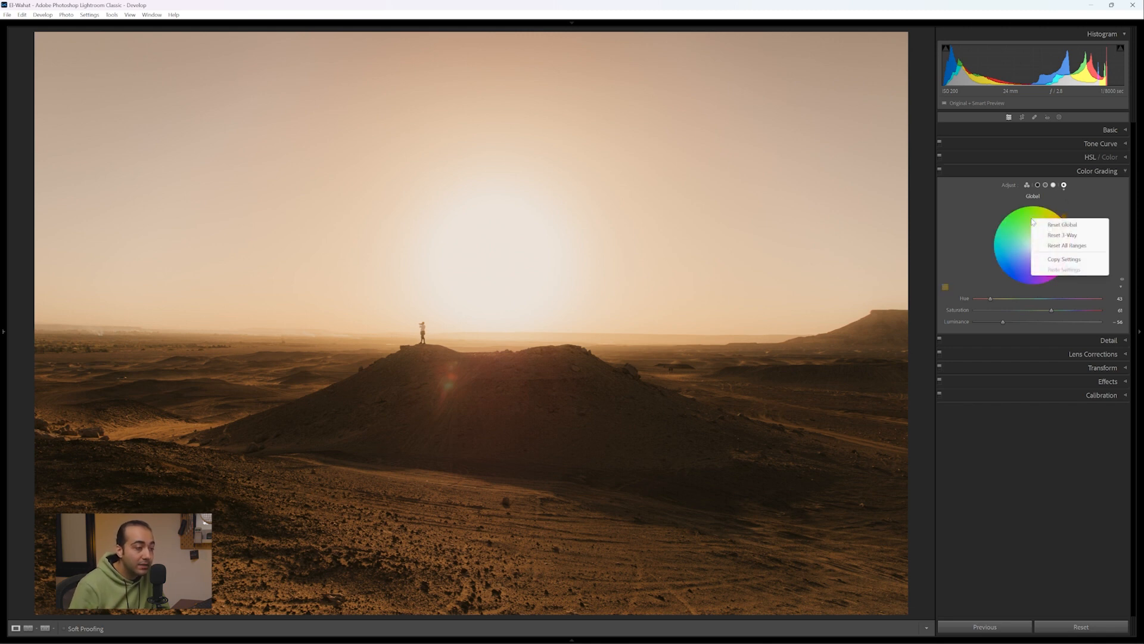
pyautogui.click(1076, 246)
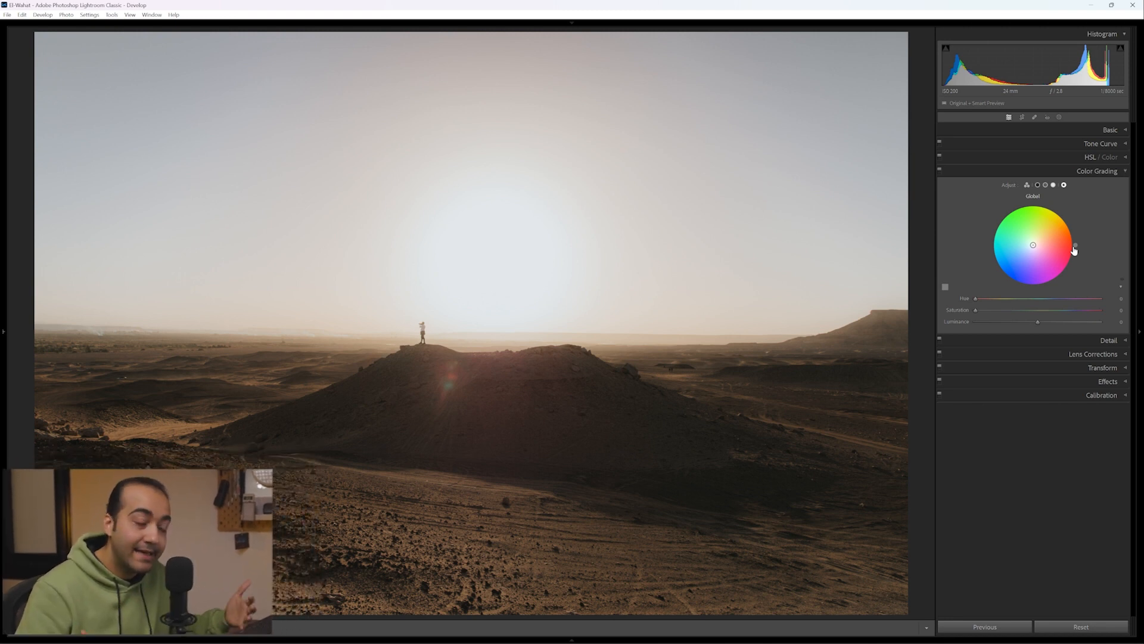
# Apply the yellow custom color preset to the photo's highlights
pyautogui.click(1053, 185)
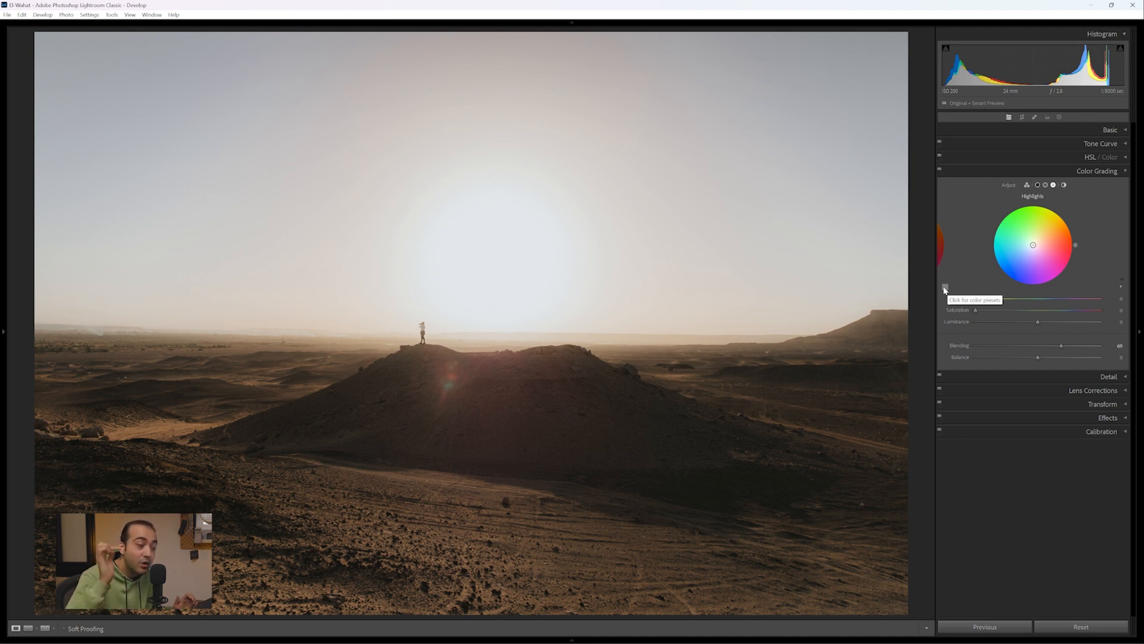
pyautogui.click(945, 289)
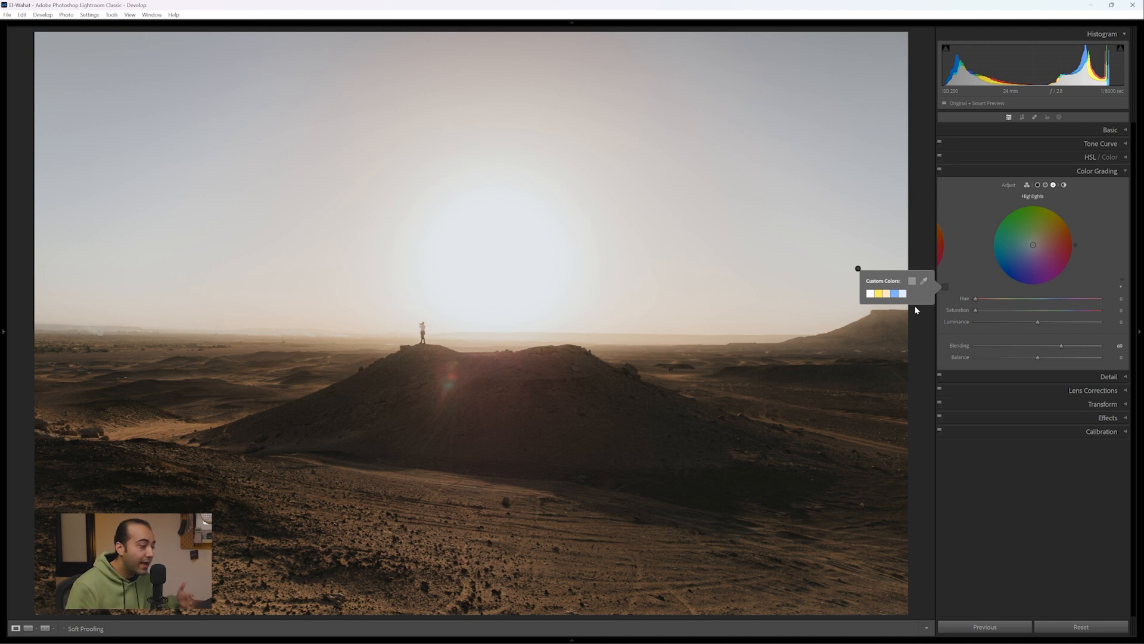
pyautogui.click(881, 293)
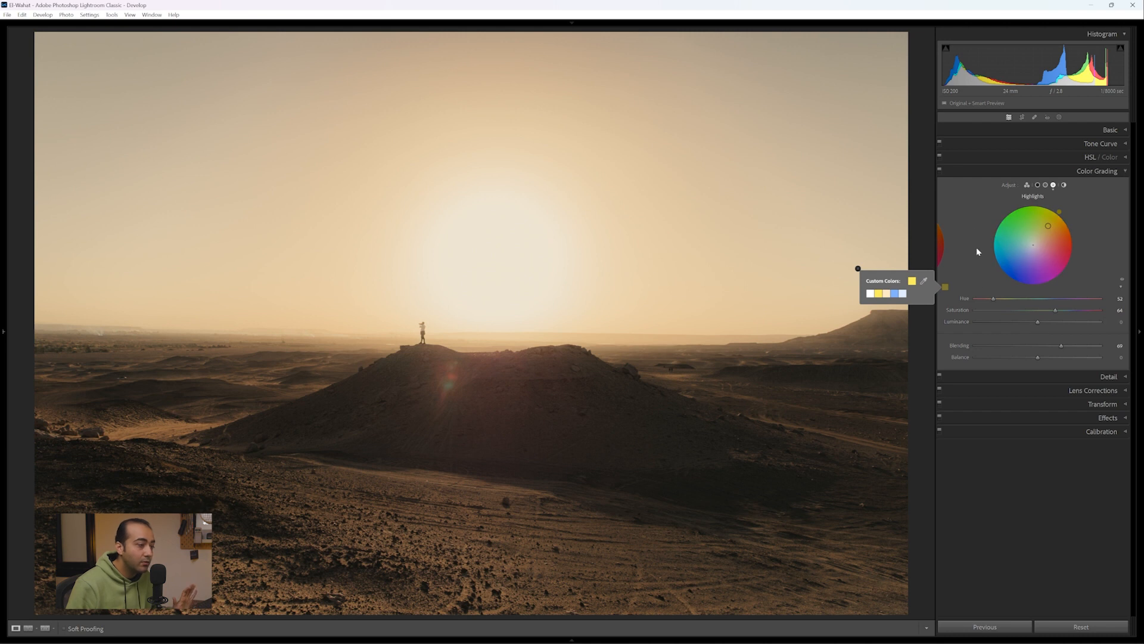
pyautogui.click(969, 219)
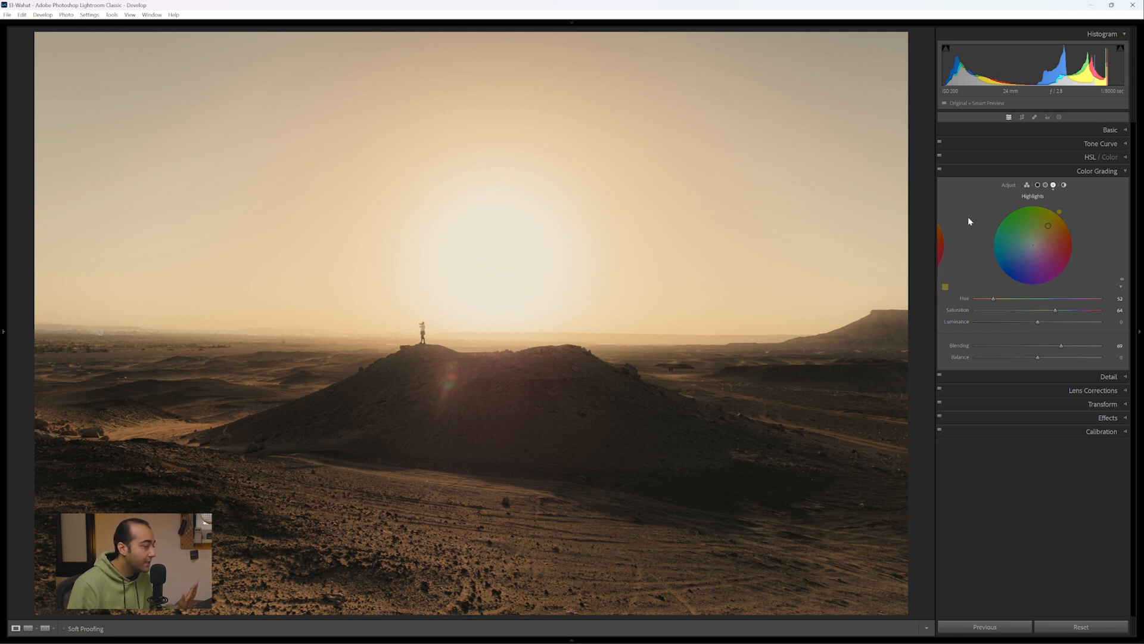
# Apply the blue custom color preset to the desert photo's shadows and lower their luminance to -46
pyautogui.click(1037, 185)
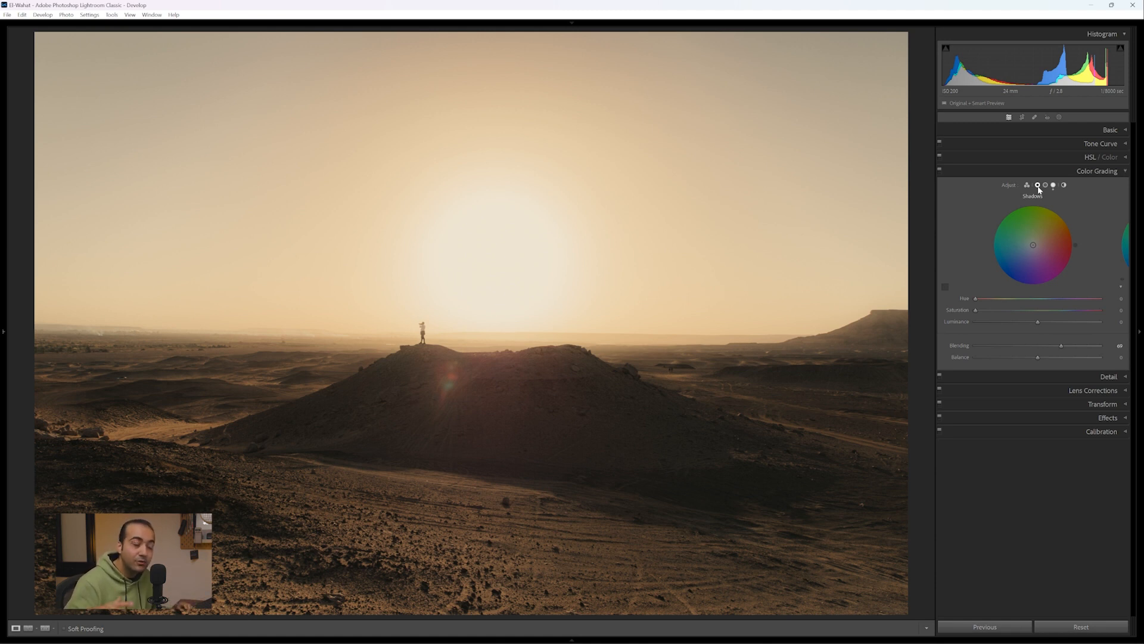
pyautogui.click(944, 287)
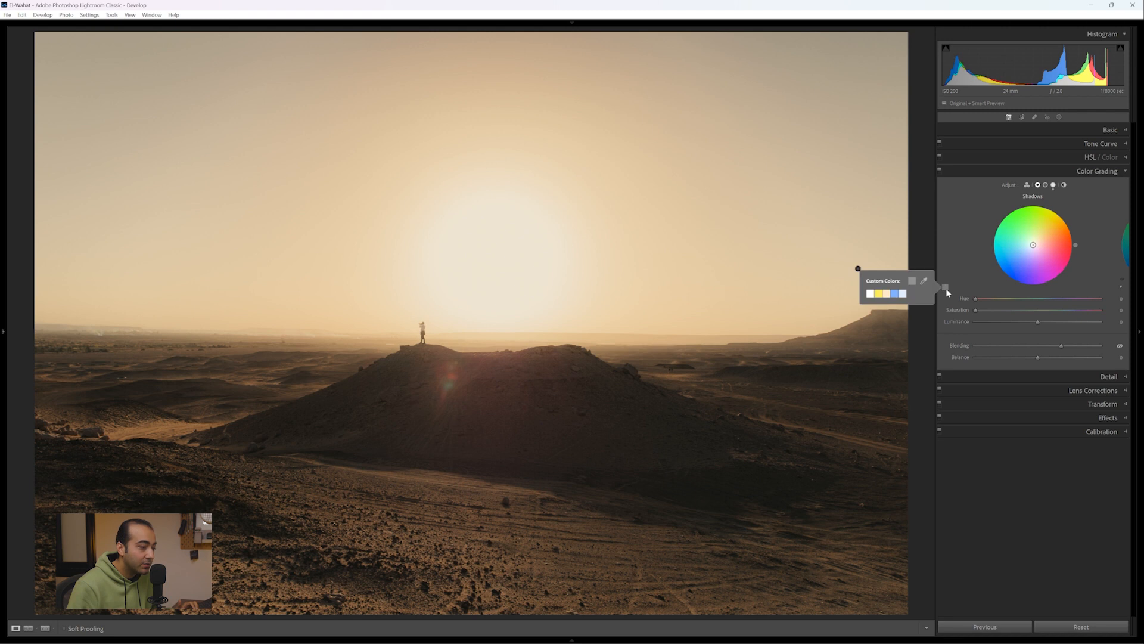
pyautogui.click(900, 296)
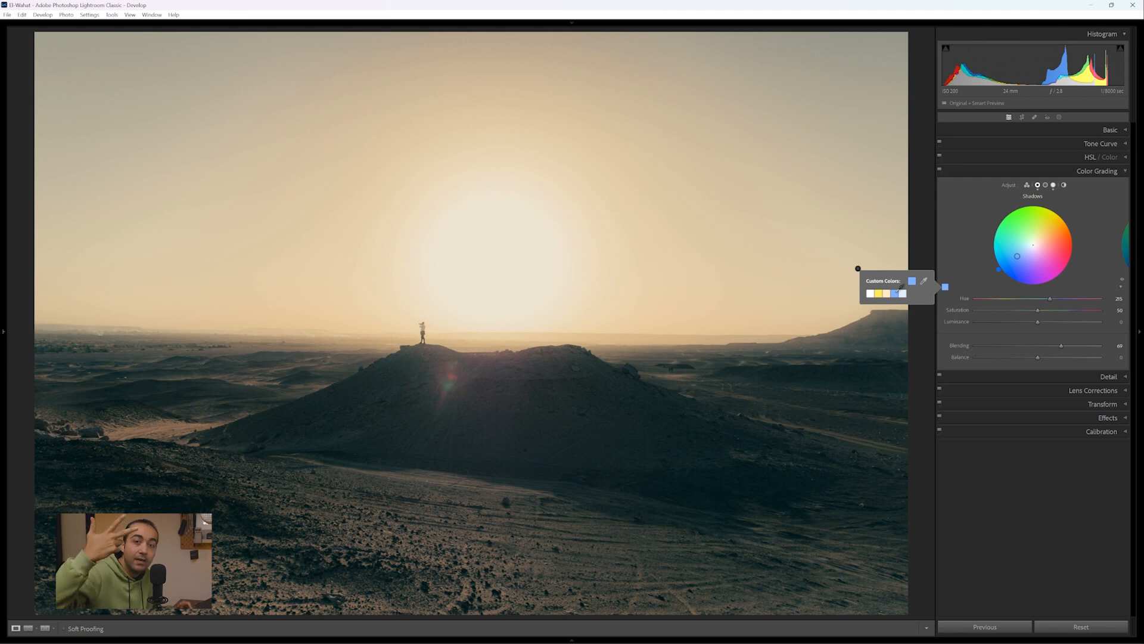
pyautogui.click(957, 233)
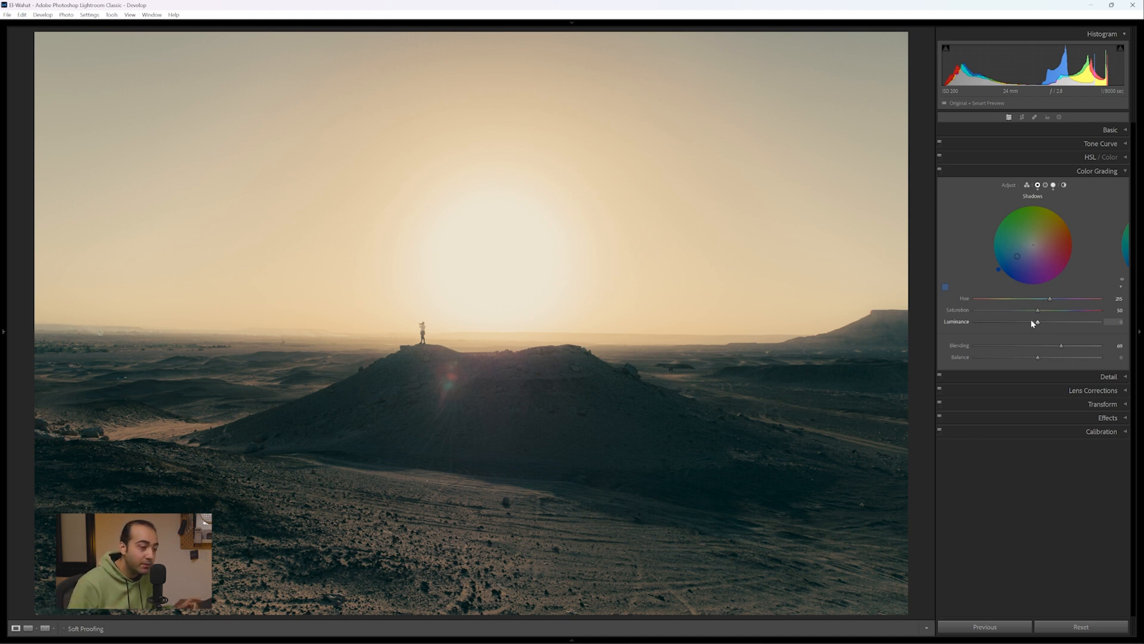
pyautogui.moveTo(1024, 322); pyautogui.dragTo(1010, 325)
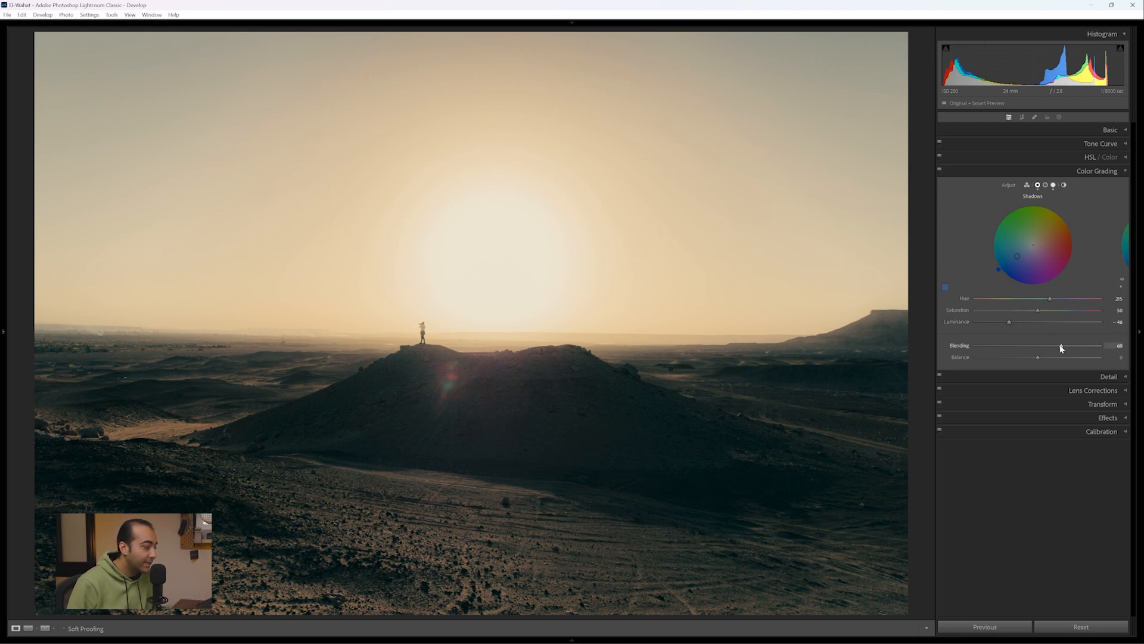
# Set Blending to 50, and swing Balance to -80 and back toward the highlights at +50
pyautogui.moveTo(1025, 350); pyautogui.dragTo(989, 360)
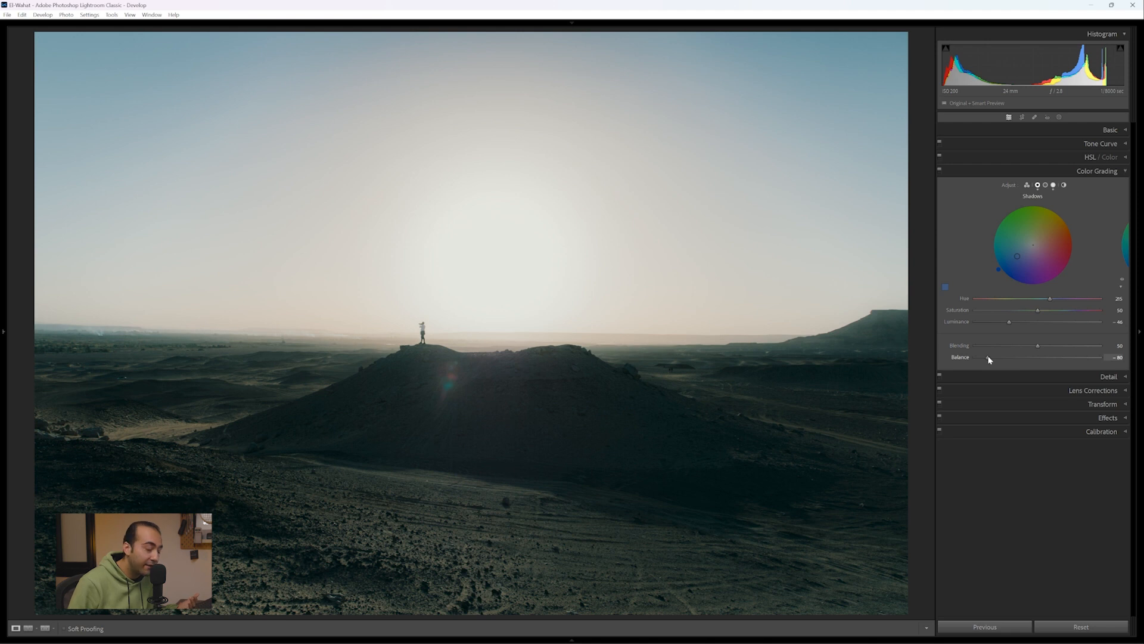
pyautogui.moveTo(1031, 359); pyautogui.dragTo(1073, 357)
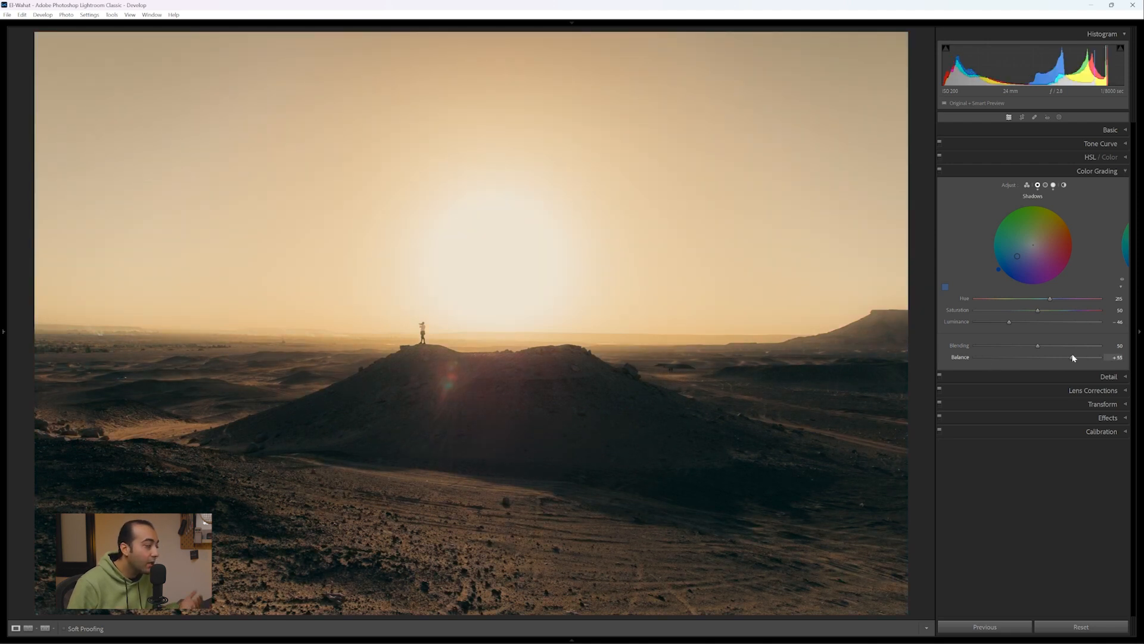
pyautogui.moveTo(1074, 358); pyautogui.dragTo(1070, 358)
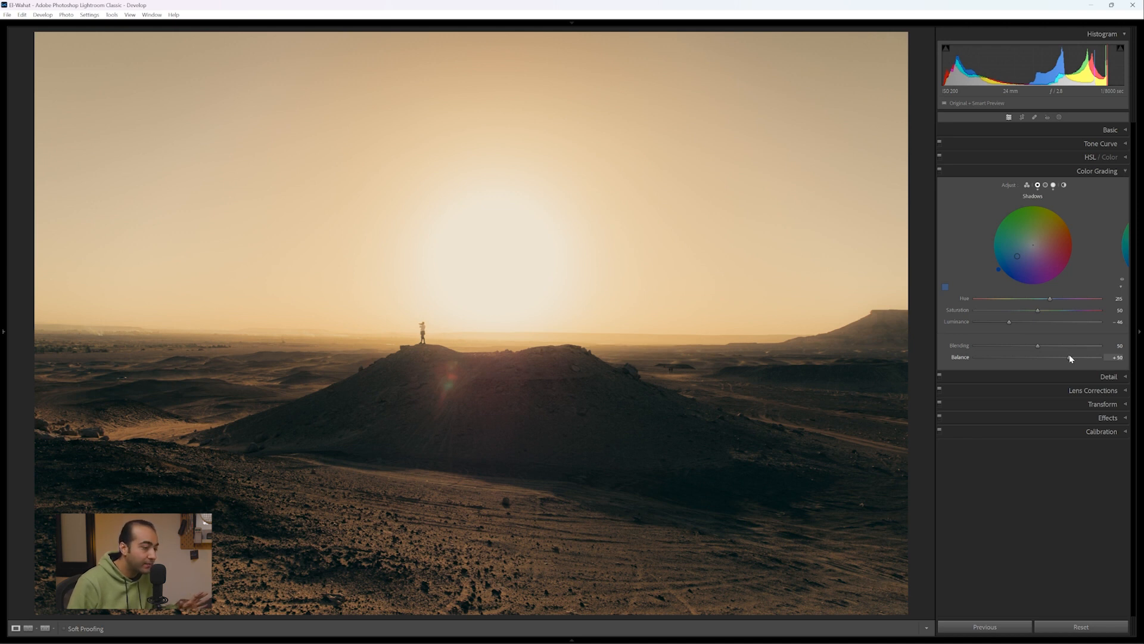
# Compare the desert photo with and without its blue-shadow and yellow-highlight color grading
pyautogui.click(940, 171)
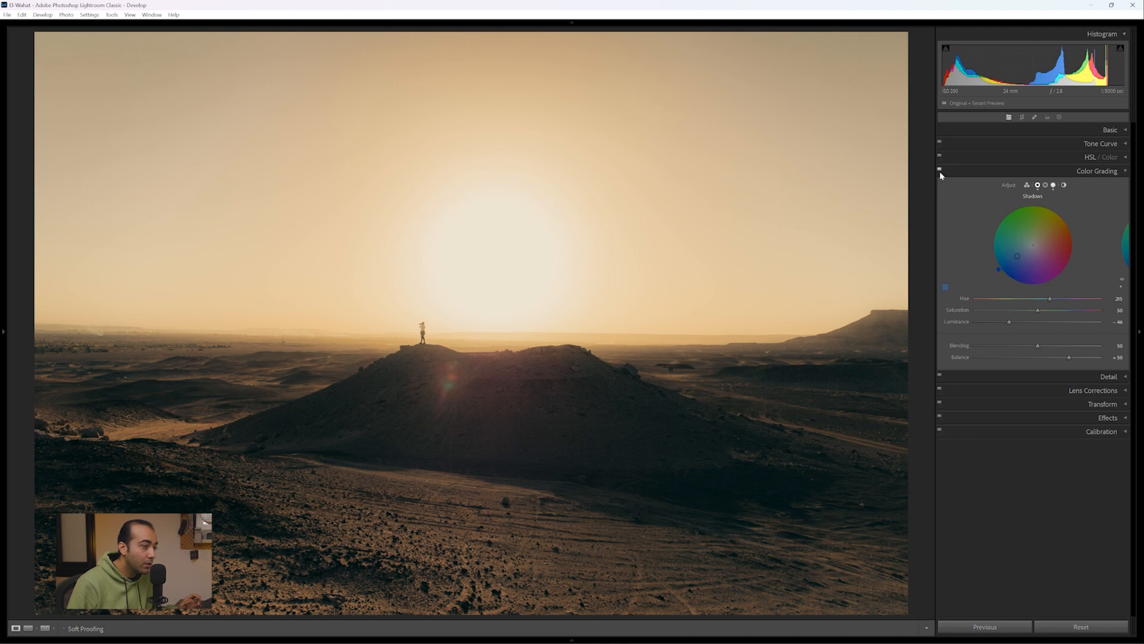
pyautogui.click(940, 172)
pyautogui.click(940, 172)
pyautogui.click(940, 172)
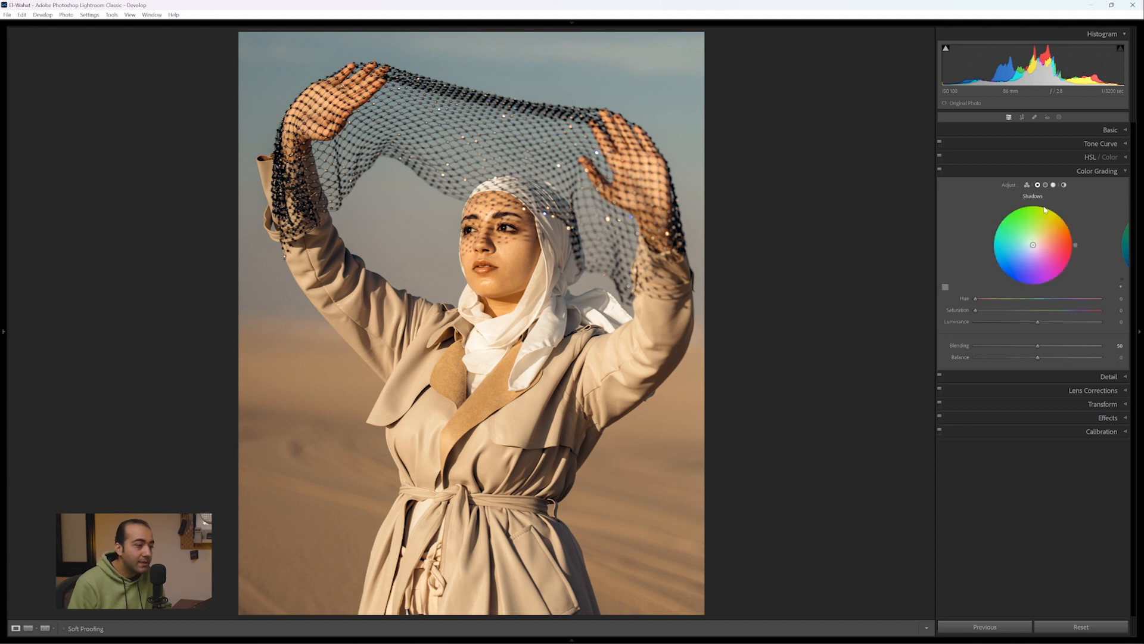
# Give the portrait's highlights a green hue of about 121 and raise their saturation
pyautogui.click(1053, 186)
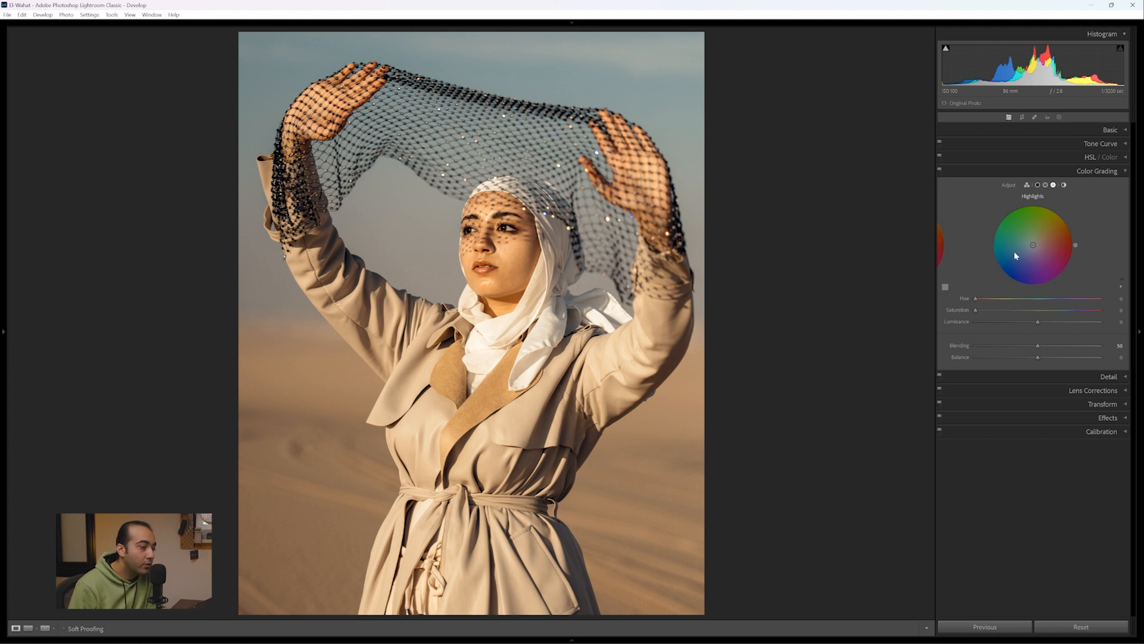
pyautogui.moveTo(974, 302); pyautogui.dragTo(1025, 302)
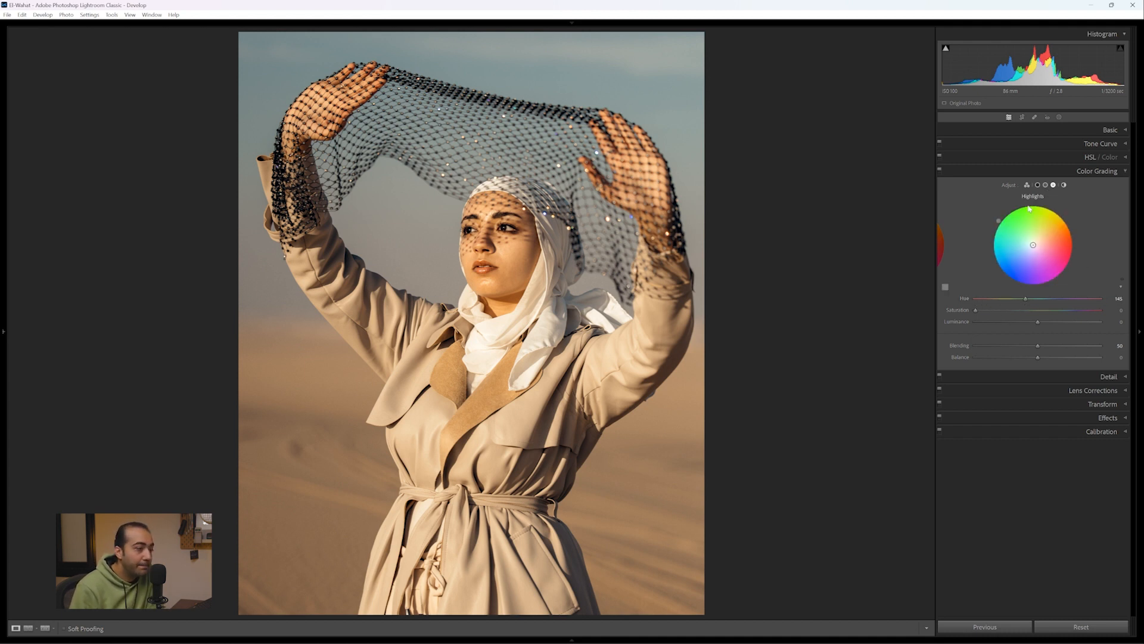
pyautogui.moveTo(999, 220); pyautogui.dragTo(1011, 208)
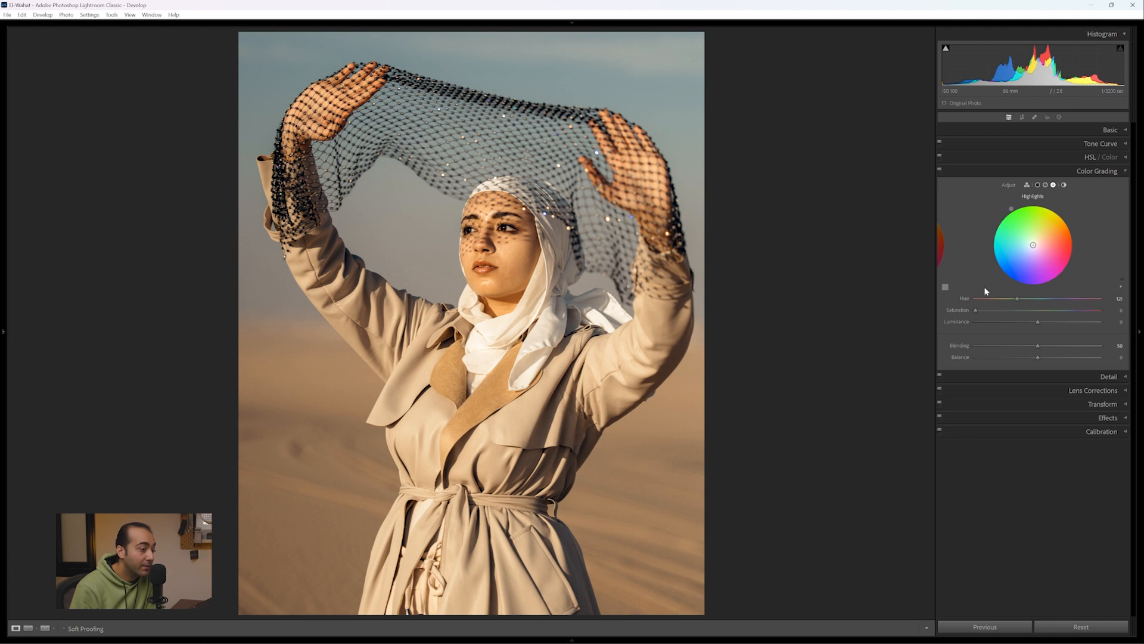
pyautogui.moveTo(976, 310)
pyautogui.mouseDown()
pyautogui.moveTo(1024, 308)
pyautogui.moveTo(1066, 322)
pyautogui.moveTo(1055, 327)
pyautogui.mouseUp()
# Warm the portrait's shadows with hue 43, saturation 24 and luminance -13, and set Blending to 33 and Balance to +18
pyautogui.click(1038, 185)
pyautogui.moveTo(976, 298); pyautogui.dragTo(1060, 296)
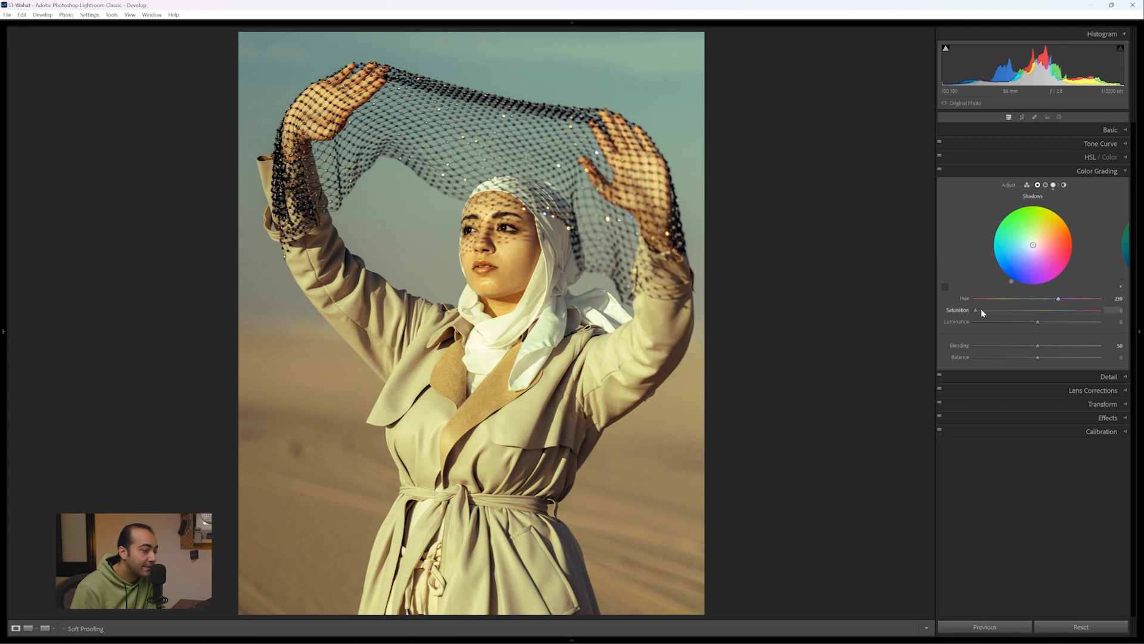
pyautogui.moveTo(994, 311)
pyautogui.mouseDown()
pyautogui.moveTo(1009, 309)
pyautogui.moveTo(1016, 287)
pyautogui.moveTo(1065, 273)
pyautogui.moveTo(1067, 220)
pyautogui.moveTo(1076, 244)
pyautogui.moveTo(1064, 215)
pyautogui.mouseUp()
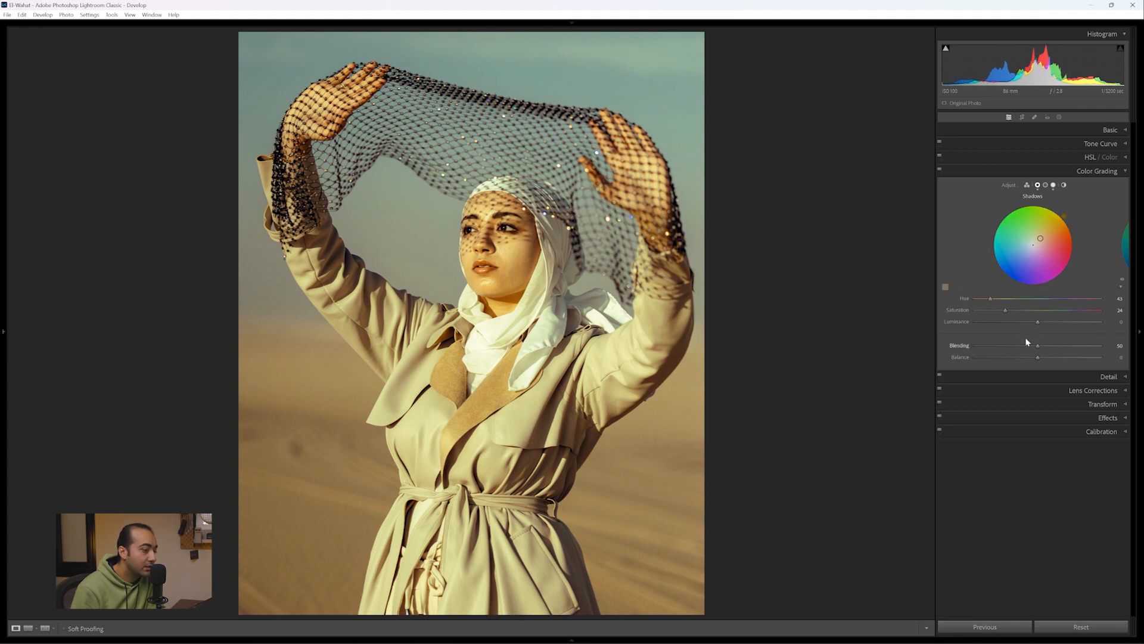
pyautogui.moveTo(1037, 322); pyautogui.dragTo(1048, 360)
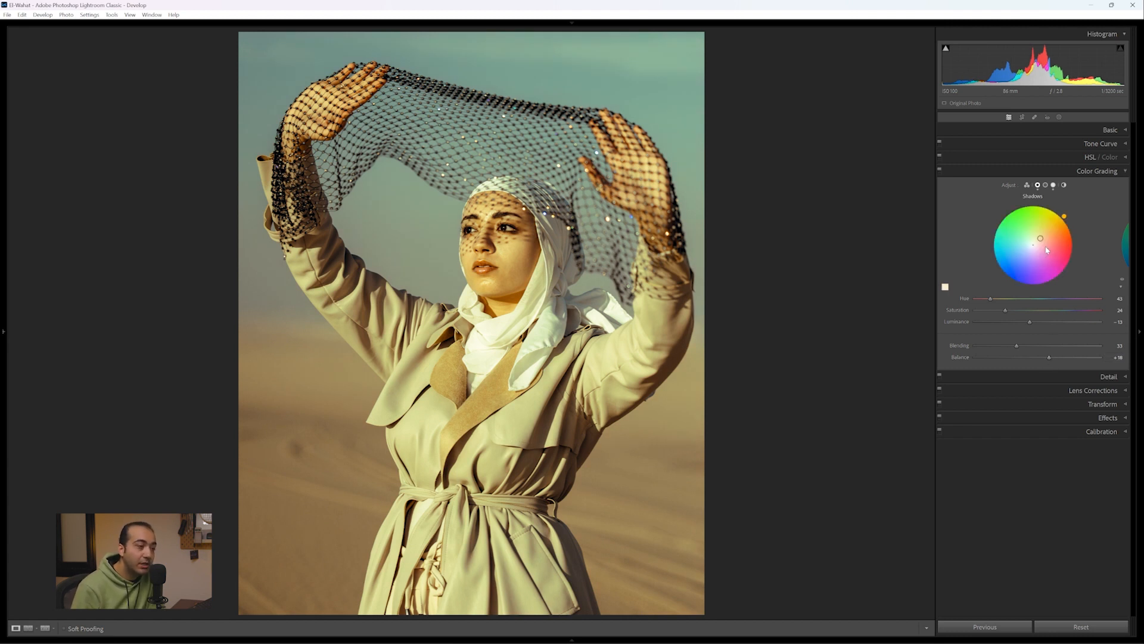
# Tint the portrait's midtones with hue 39, saturation 20 and luminance -6
pyautogui.click(1046, 185)
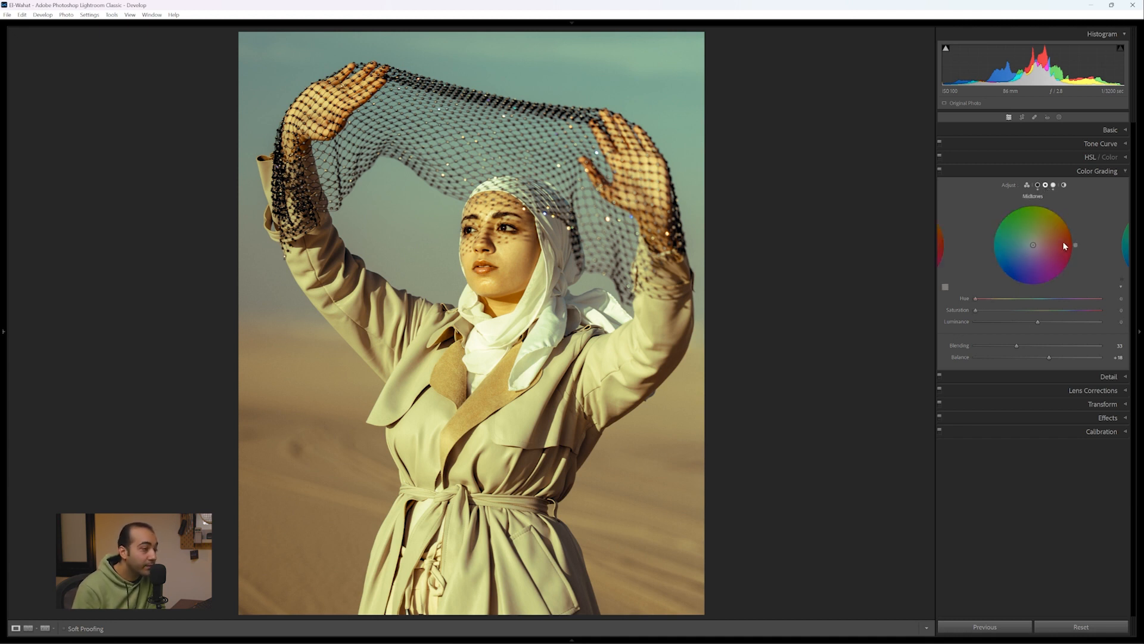
pyautogui.moveTo(975, 298)
pyautogui.mouseDown()
pyautogui.moveTo(1001, 310)
pyautogui.moveTo(978, 299)
pyautogui.moveTo(995, 298)
pyautogui.mouseUp()
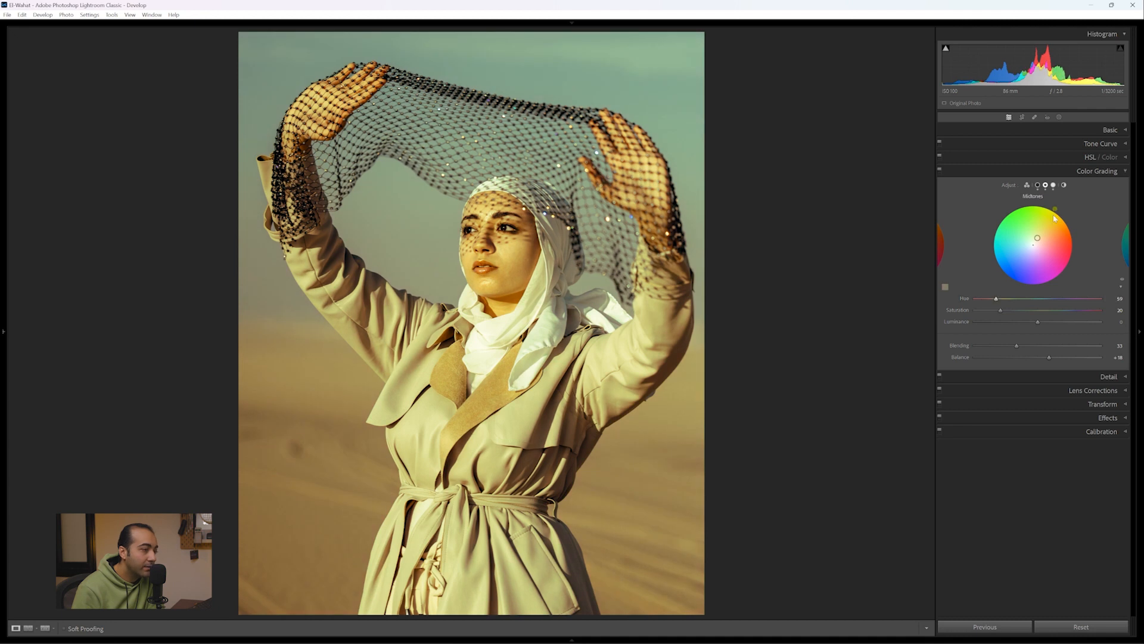
pyautogui.moveTo(1055, 211); pyautogui.dragTo(1067, 218)
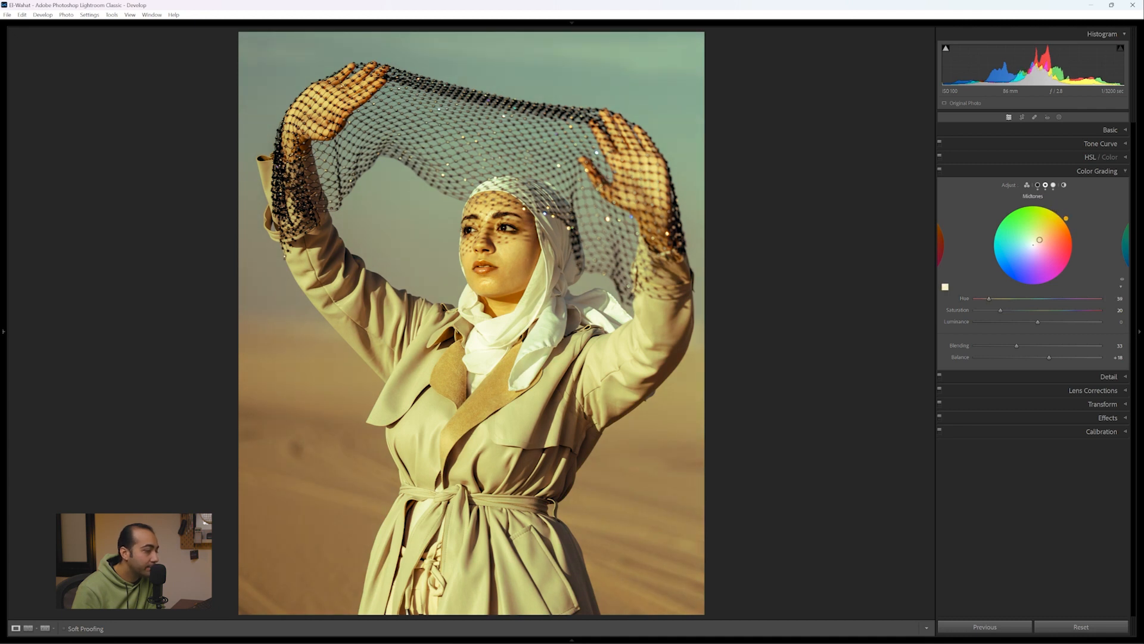
pyautogui.moveTo(1037, 322)
pyautogui.mouseDown()
pyautogui.moveTo(1059, 320)
pyautogui.moveTo(1024, 322)
pyautogui.moveTo(1035, 323)
pyautogui.mouseUp()
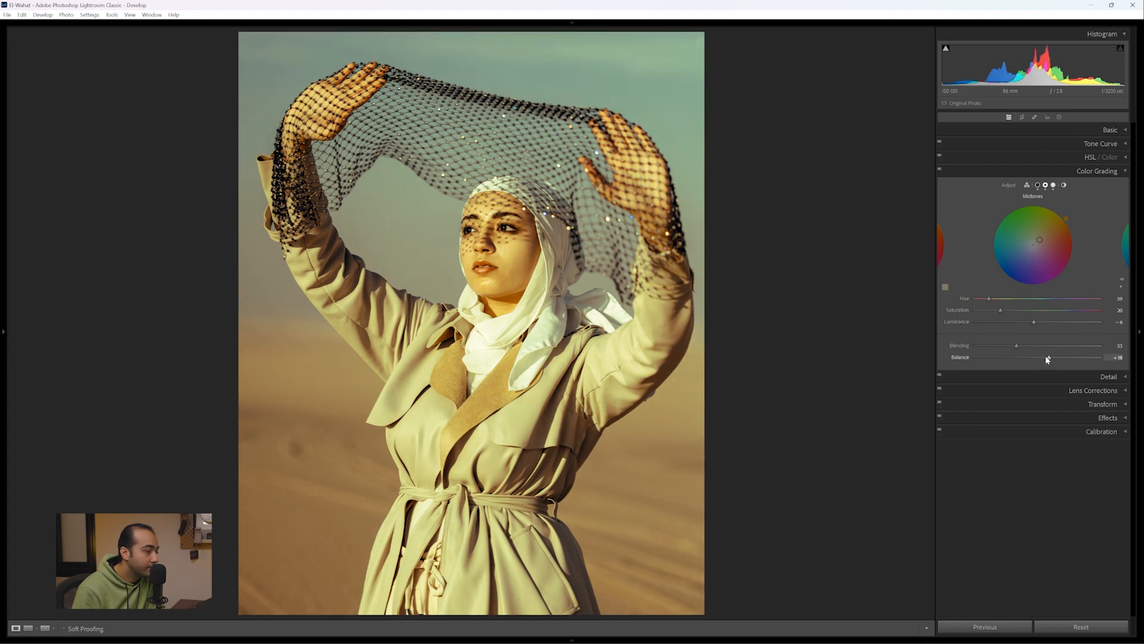
# Compare the portrait with and without its color grading
pyautogui.click(940, 170)
pyautogui.click(940, 170)
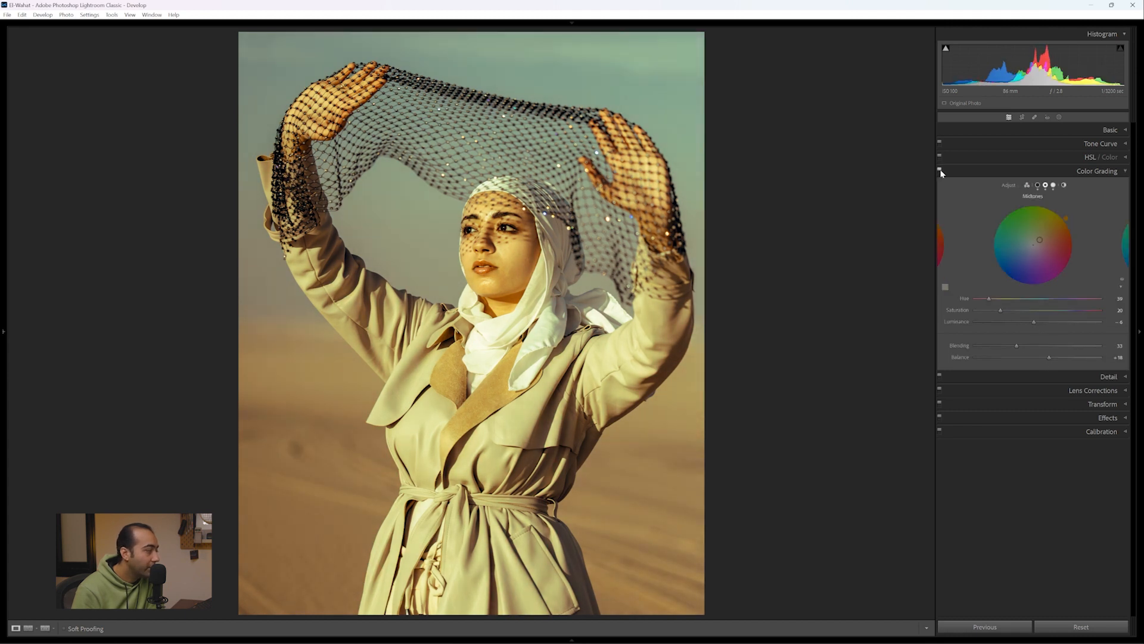
pyautogui.click(940, 171)
pyautogui.click(940, 171)
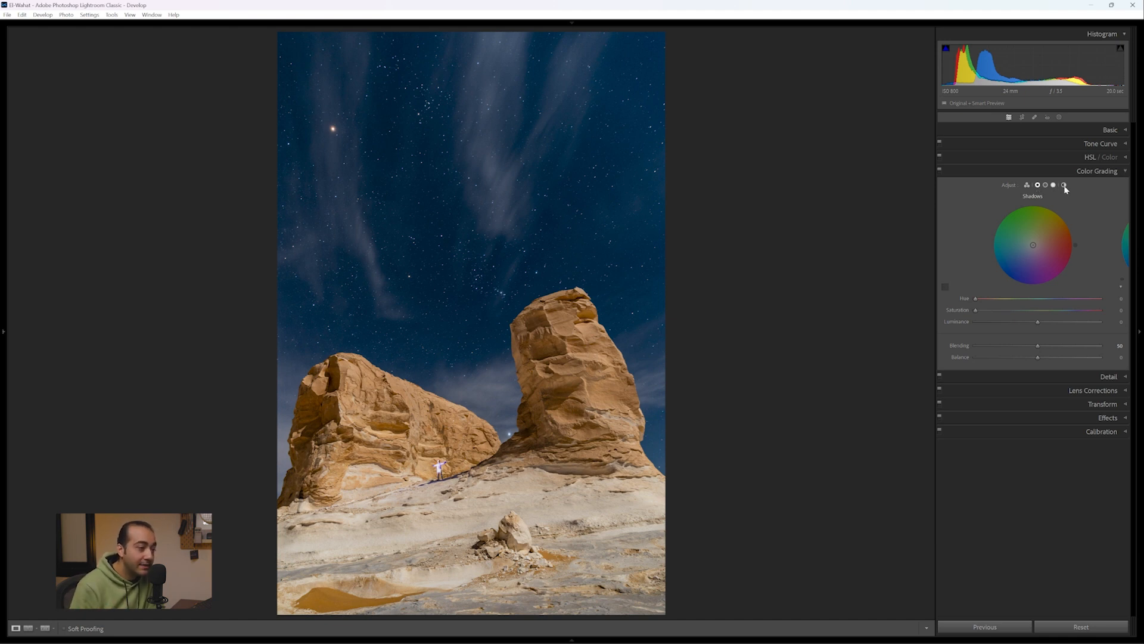
# Try a blue global tint on the night sky photo with hue 252, saturation 50 and luminance -29
pyautogui.click(1064, 185)
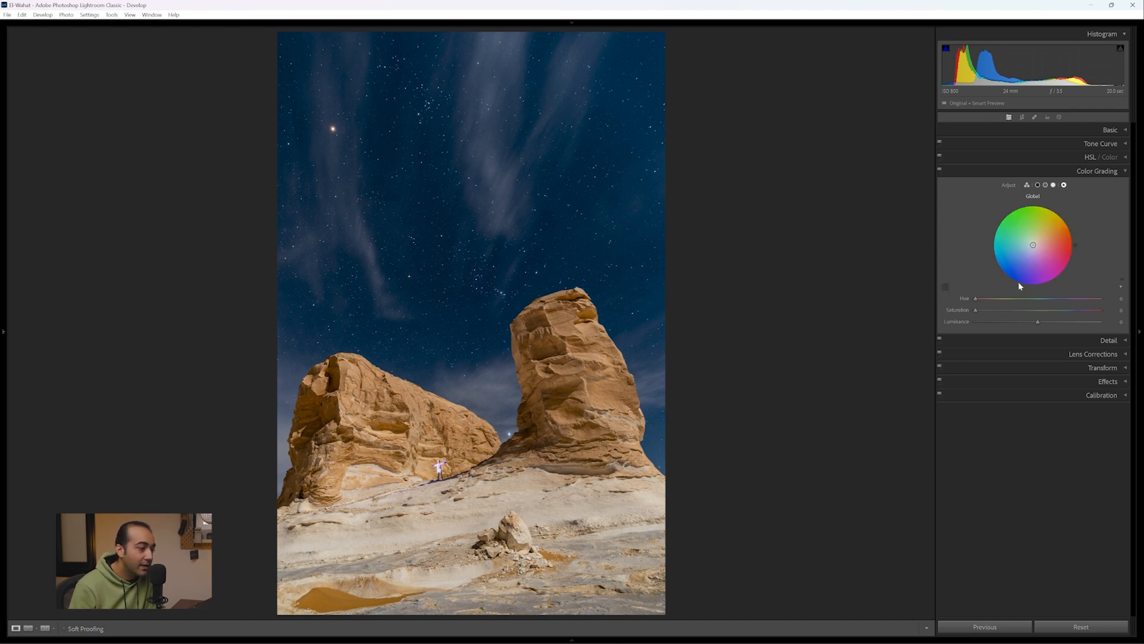
pyautogui.click(1032, 246)
pyautogui.moveTo(1033, 245); pyautogui.dragTo(1024, 258)
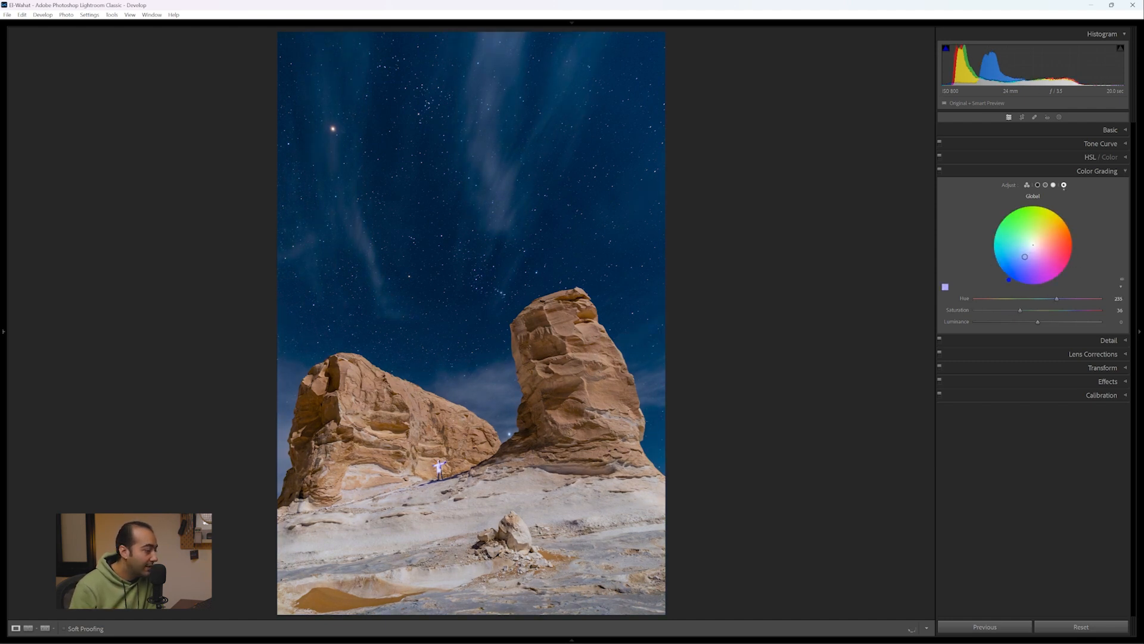
pyautogui.moveTo(1037, 322)
pyautogui.mouseDown()
pyautogui.moveTo(1000, 320)
pyautogui.moveTo(1025, 325)
pyautogui.moveTo(998, 269)
pyautogui.moveTo(1039, 308)
pyautogui.mouseUp()
# Compare the night sky photo with and without its color grading, and reset the global tint
pyautogui.click(939, 171)
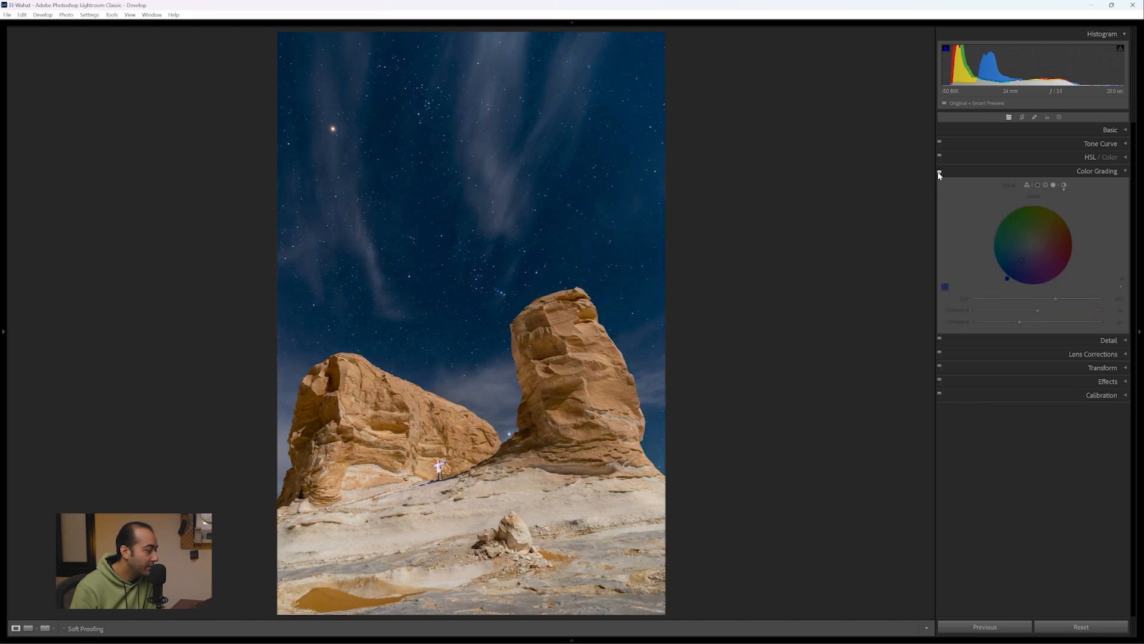
pyautogui.click(939, 172)
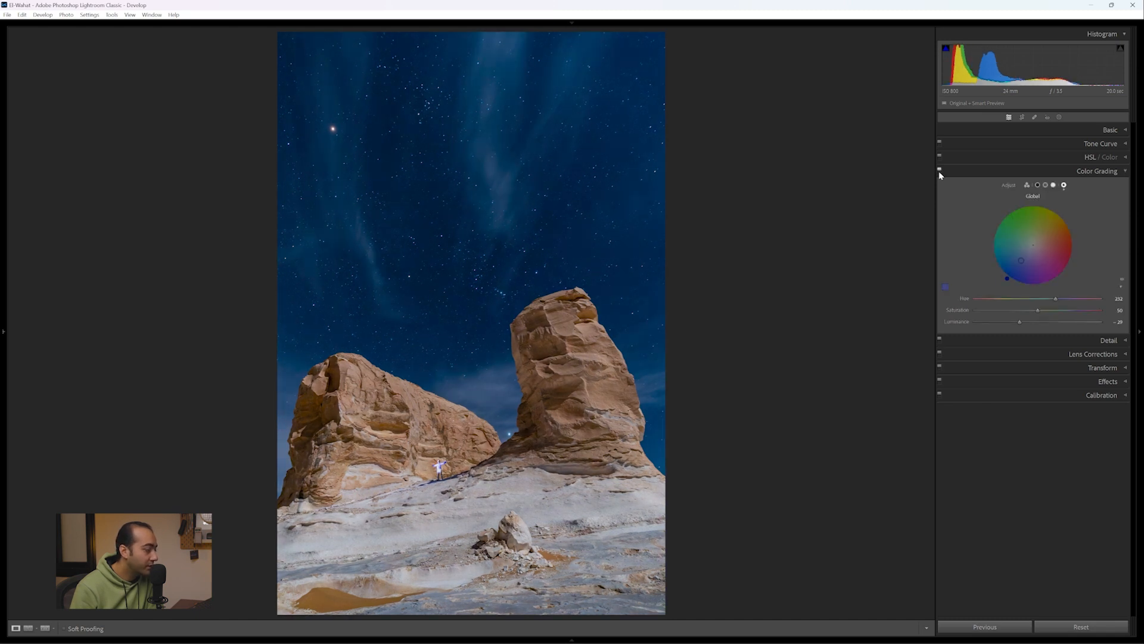
pyautogui.click(939, 172)
pyautogui.click(939, 172)
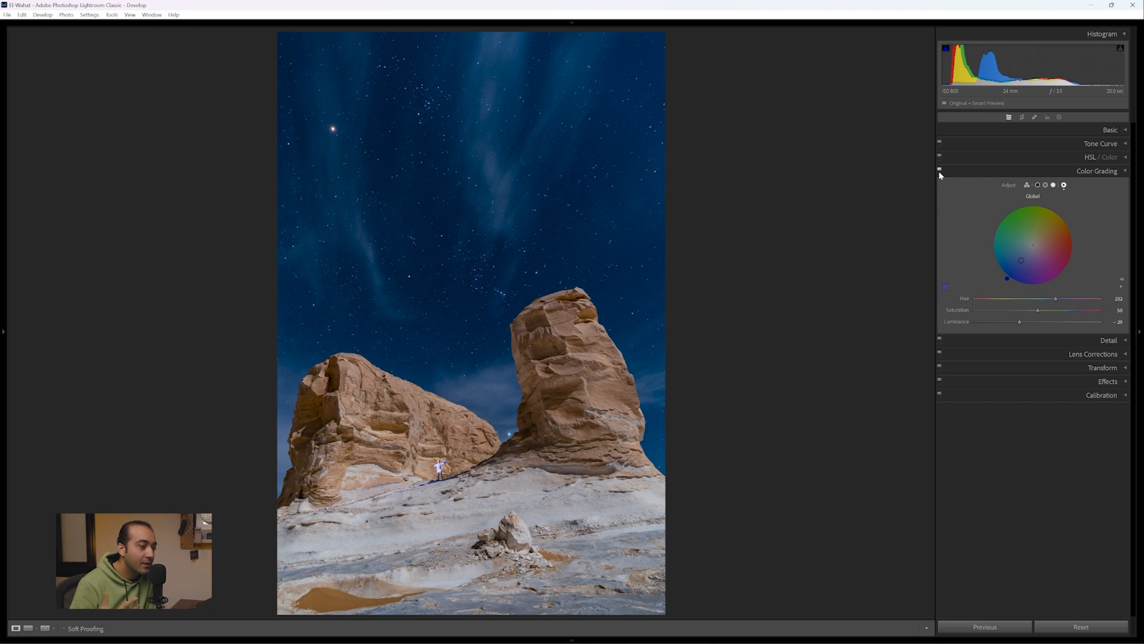
pyautogui.rightClick(1019, 219)
pyautogui.click(1035, 248)
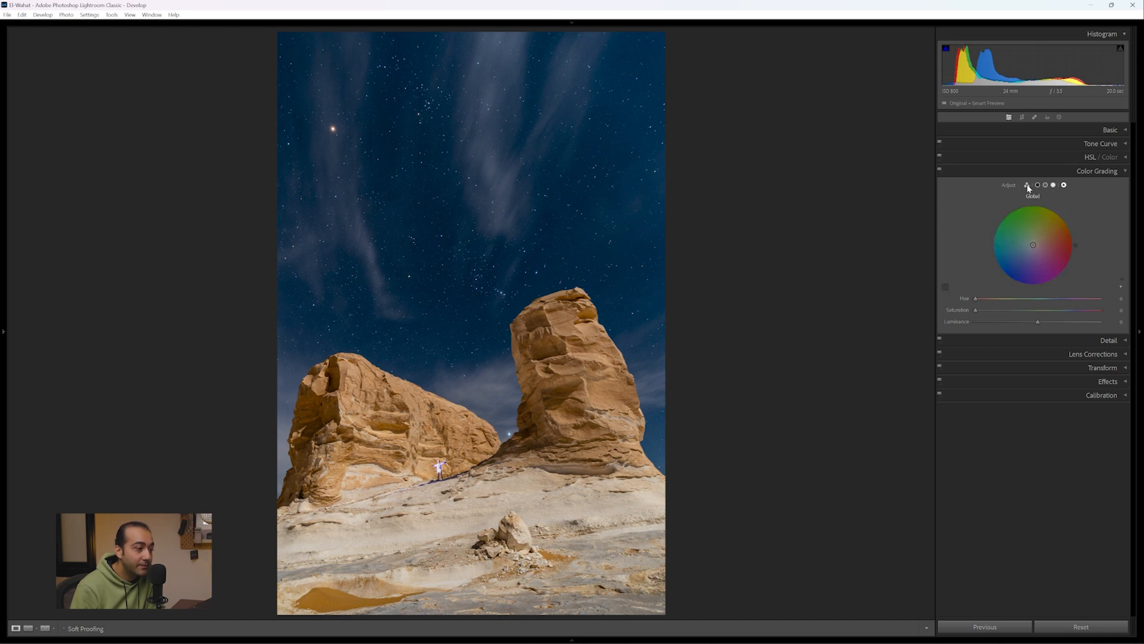
# Apply the blue custom color preset to the night sky photo's shadows
pyautogui.click(1029, 185)
pyautogui.click(1038, 186)
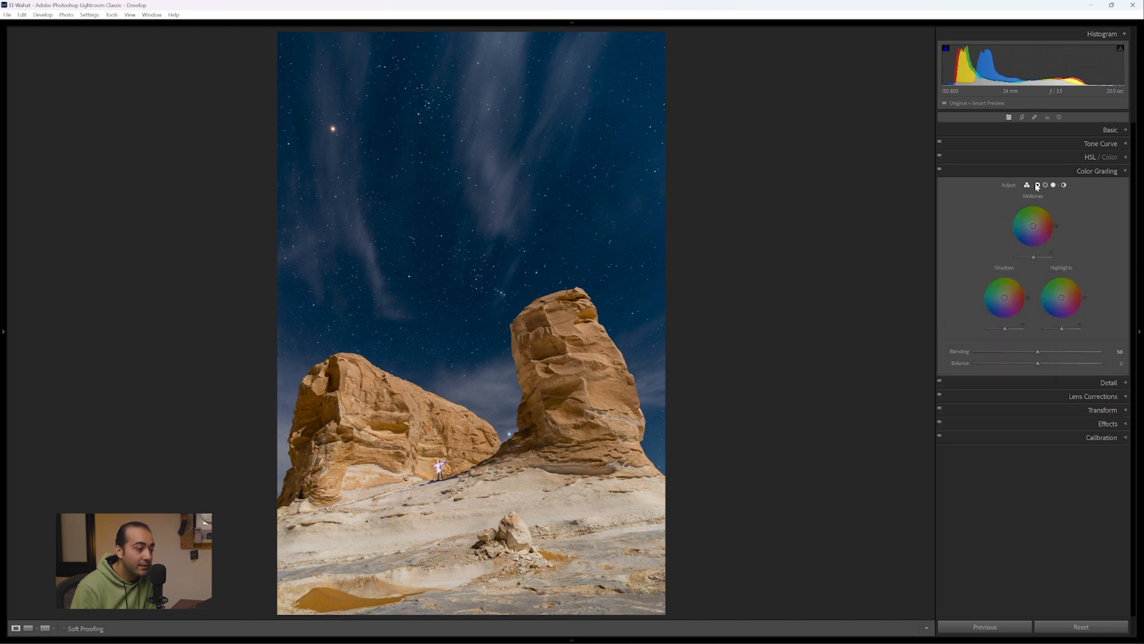
pyautogui.click(945, 288)
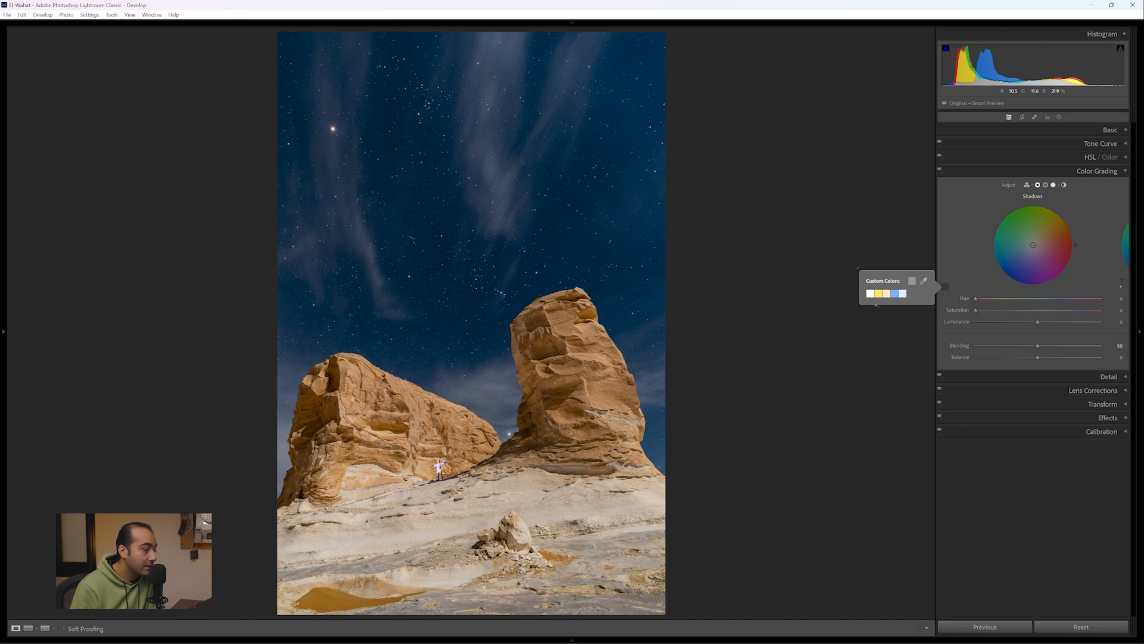
pyautogui.click(895, 293)
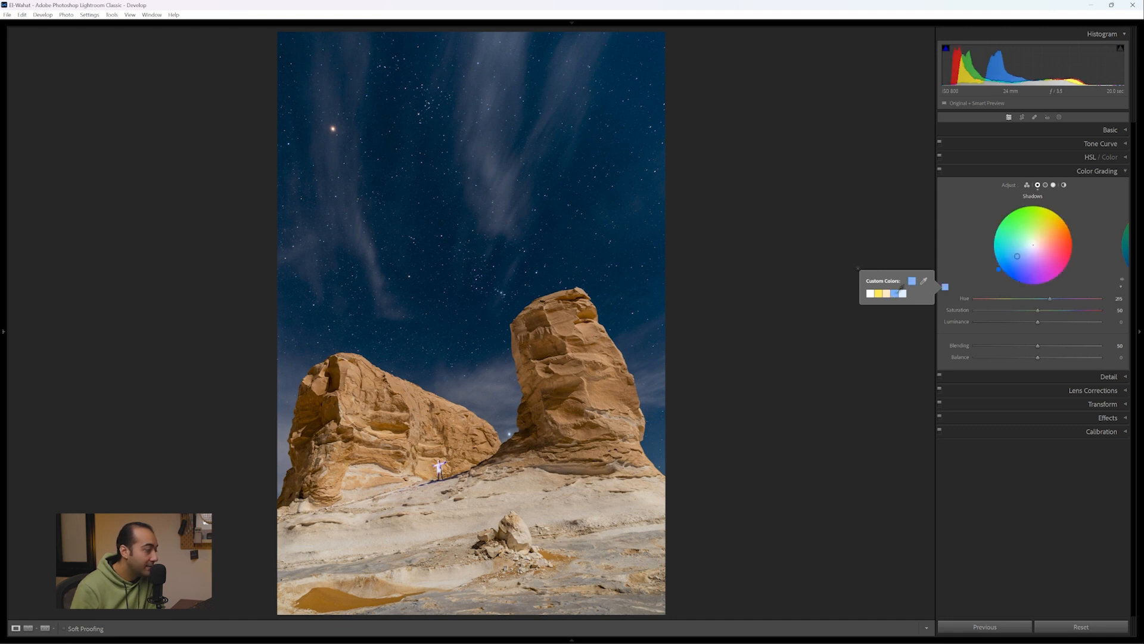
# Apply the yellow custom color preset to the night sky photo's highlights with luminance about -33, and set the shadows' luminance to -49
pyautogui.click(1053, 185)
pyautogui.click(946, 287)
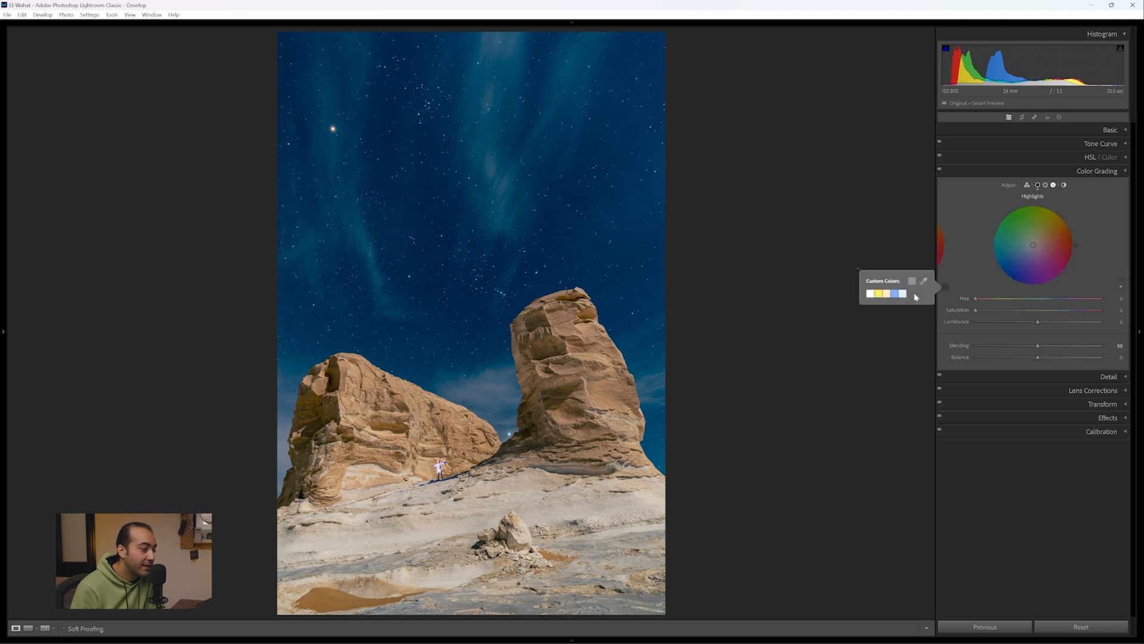
pyautogui.click(879, 292)
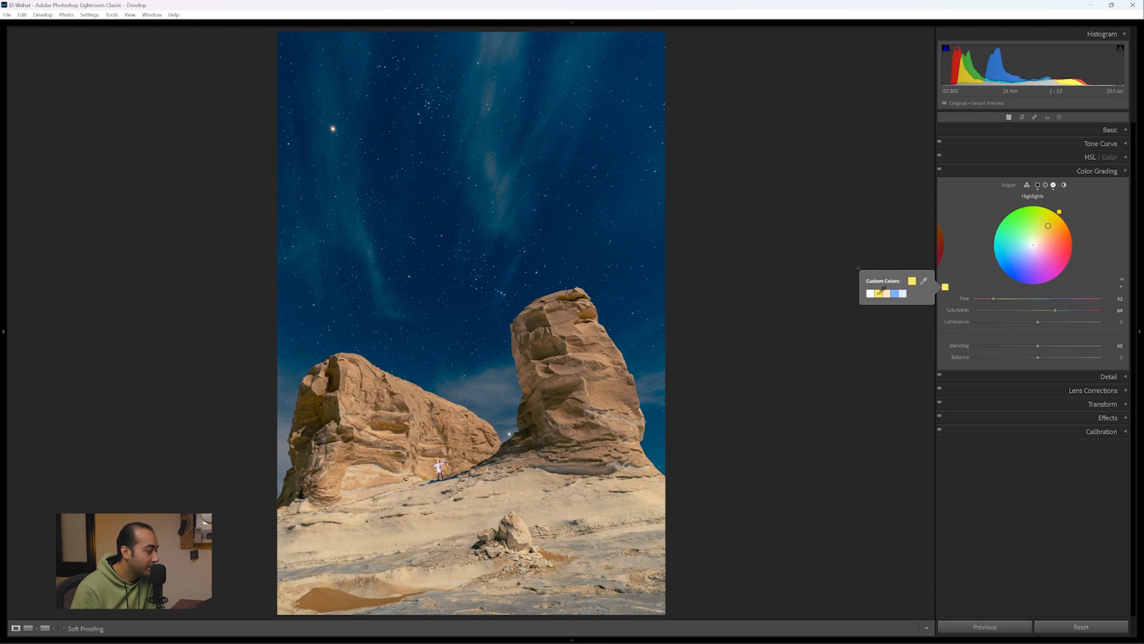
pyautogui.moveTo(1038, 321); pyautogui.dragTo(1018, 322)
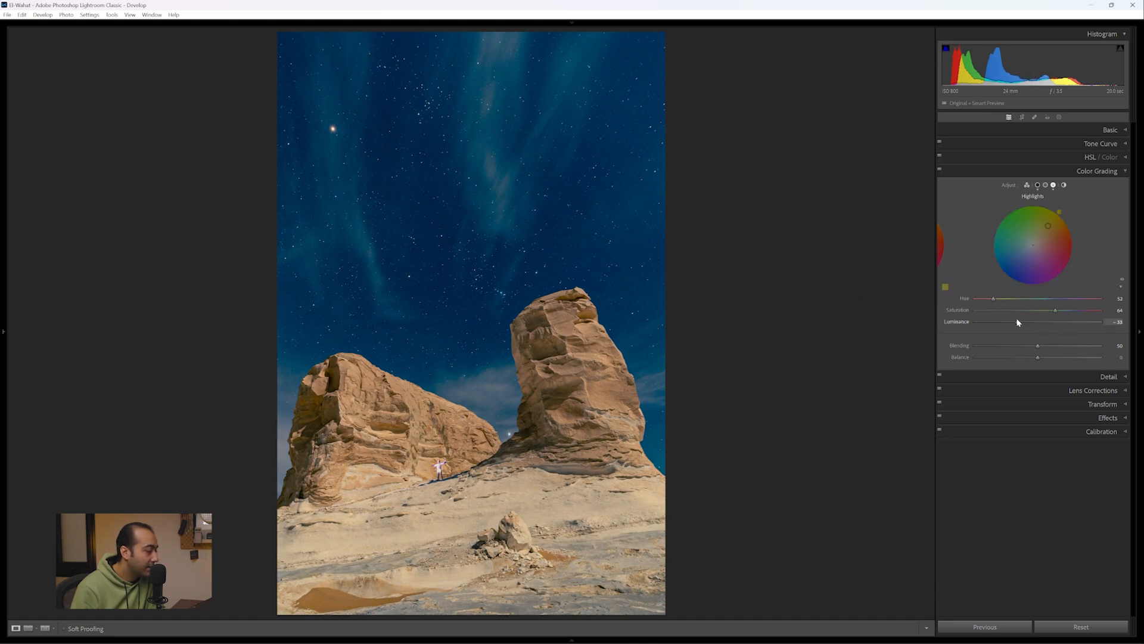
pyautogui.click(1038, 185)
pyautogui.moveTo(1040, 324); pyautogui.dragTo(1008, 321)
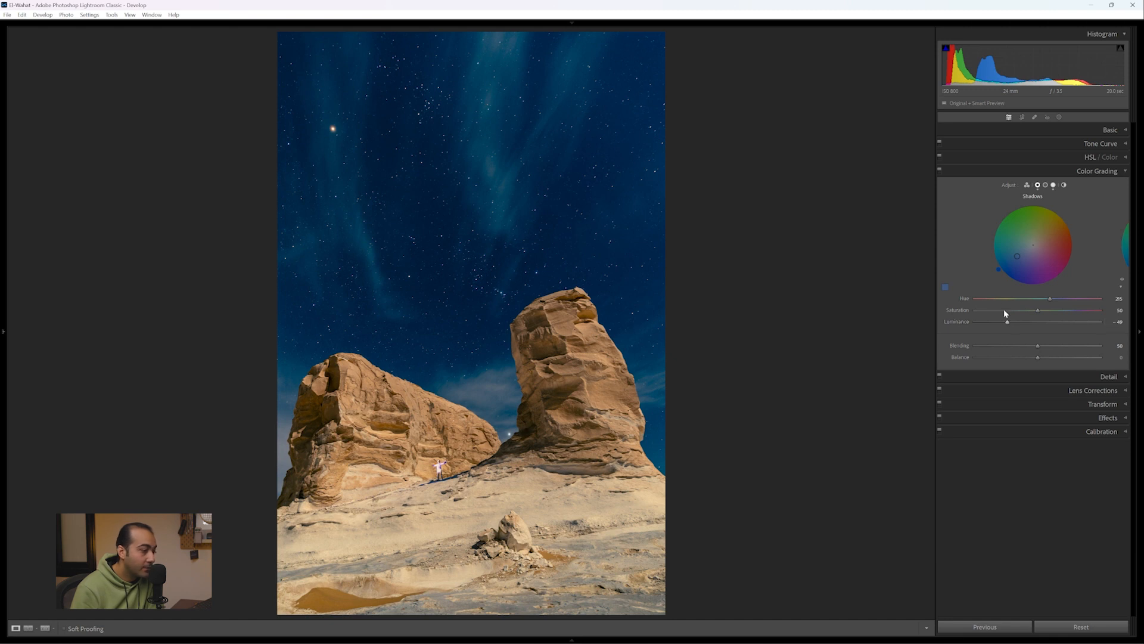
# Try tinting the night sky photo's shadows with colors sampled from its sky and rocks
pyautogui.click(945, 287)
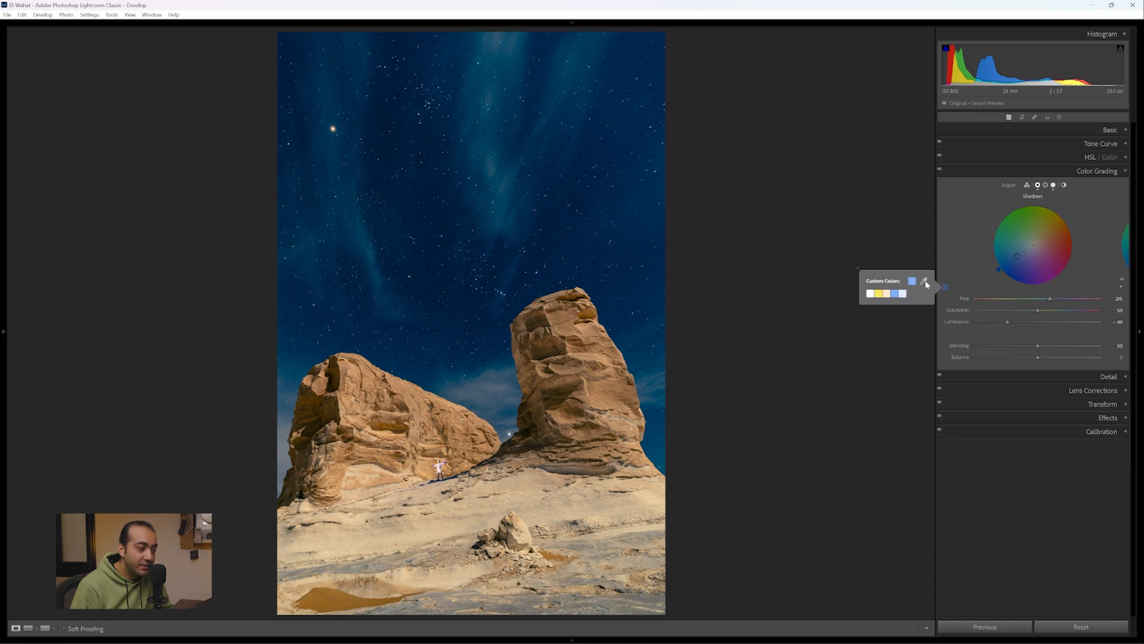
pyautogui.moveTo(925, 282); pyautogui.dragTo(752, 279)
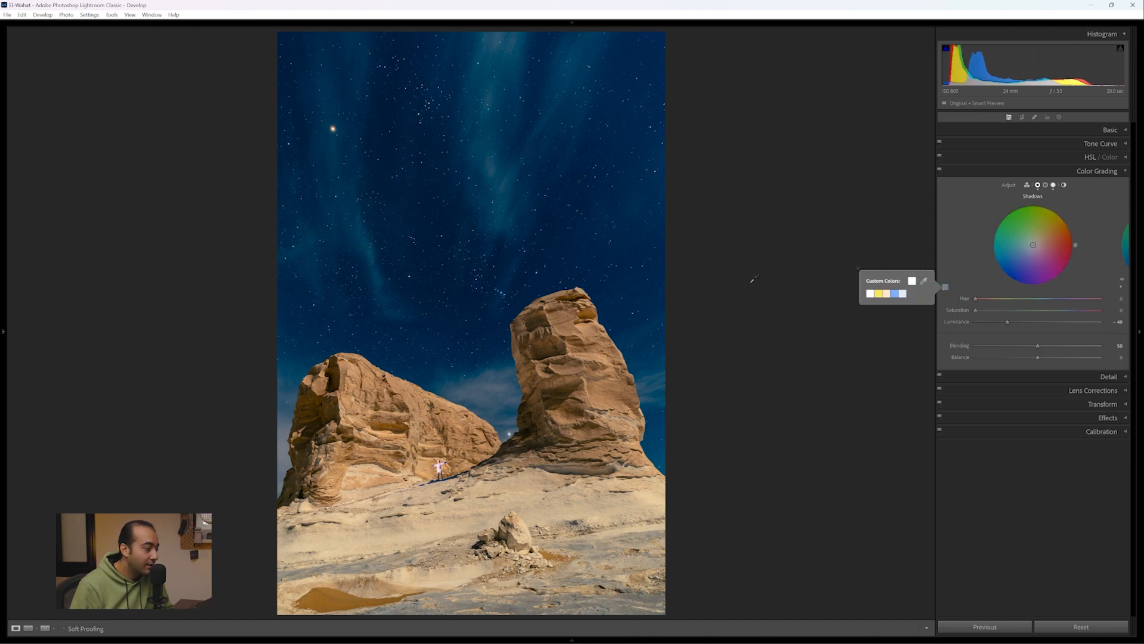
pyautogui.moveTo(636, 267); pyautogui.dragTo(528, 186)
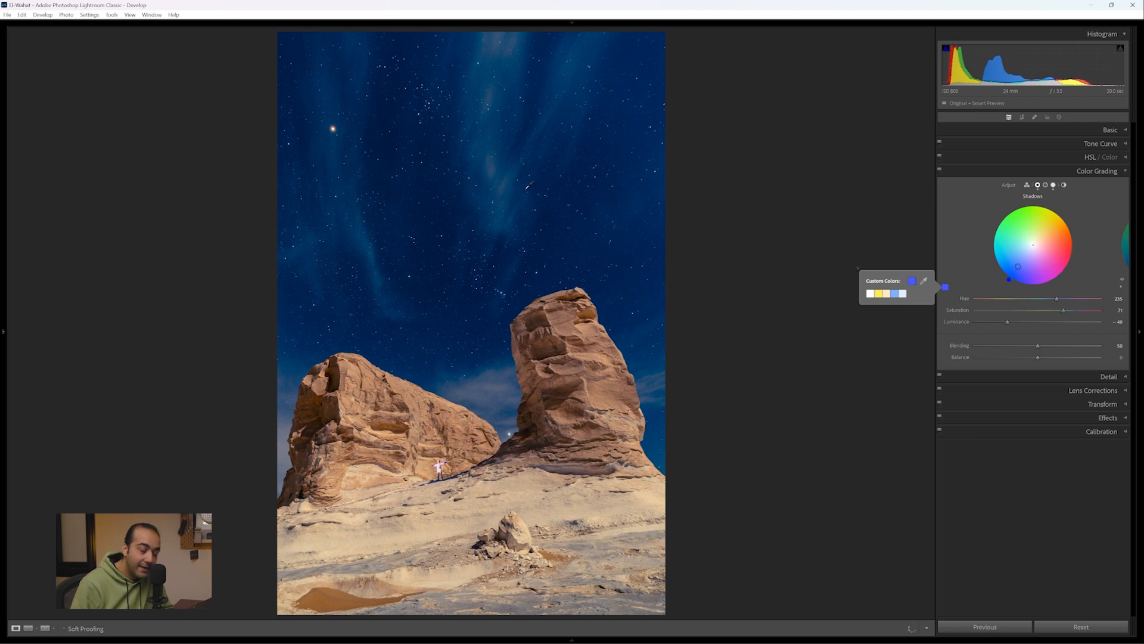
pyautogui.moveTo(528, 186)
pyautogui.mouseDown()
pyautogui.moveTo(447, 301)
pyautogui.moveTo(464, 335)
pyautogui.mouseUp()
pyautogui.moveTo(499, 380); pyautogui.dragTo(570, 389)
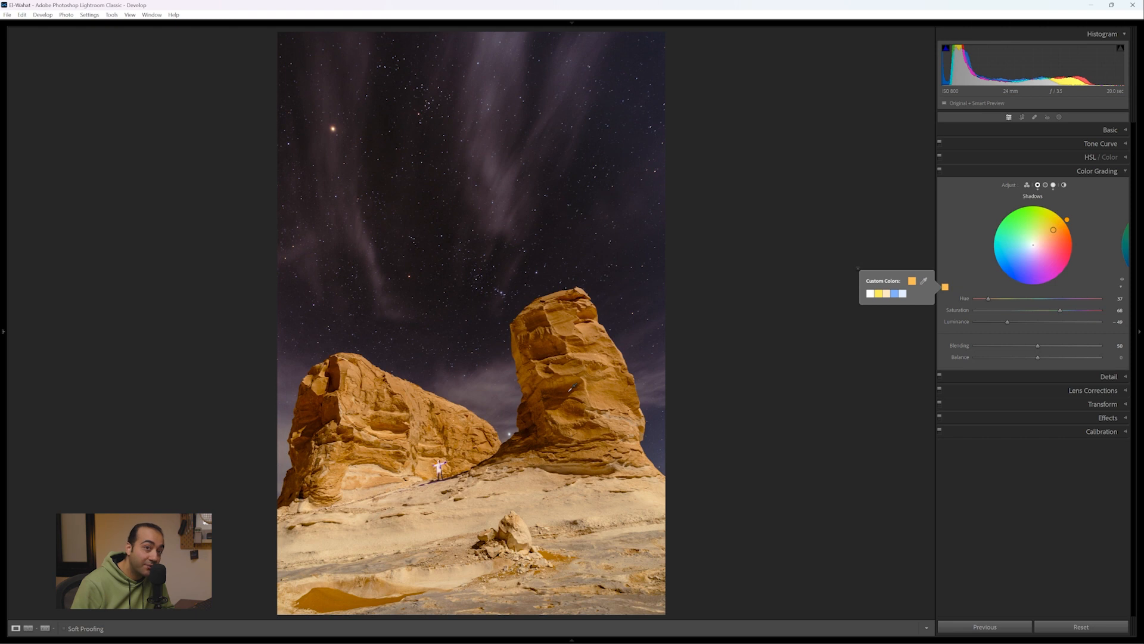
pyautogui.moveTo(570, 388); pyautogui.dragTo(663, 454)
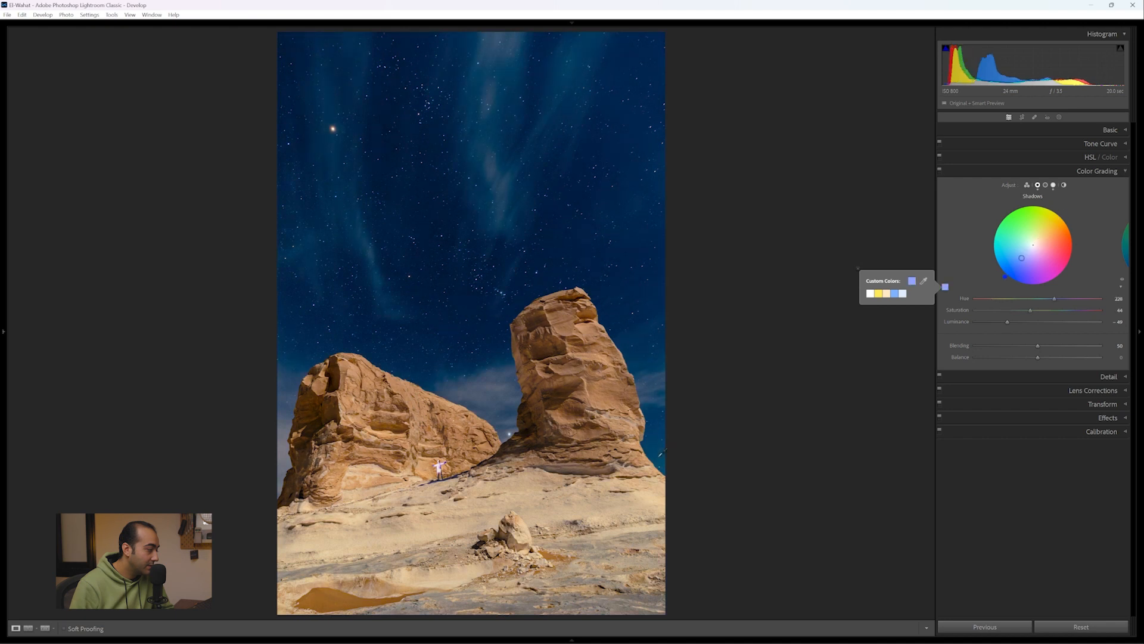
# Tint the night sky photo's shadows with a yellow sampled from the rock, at hue 45 and saturation 57
pyautogui.click(879, 293)
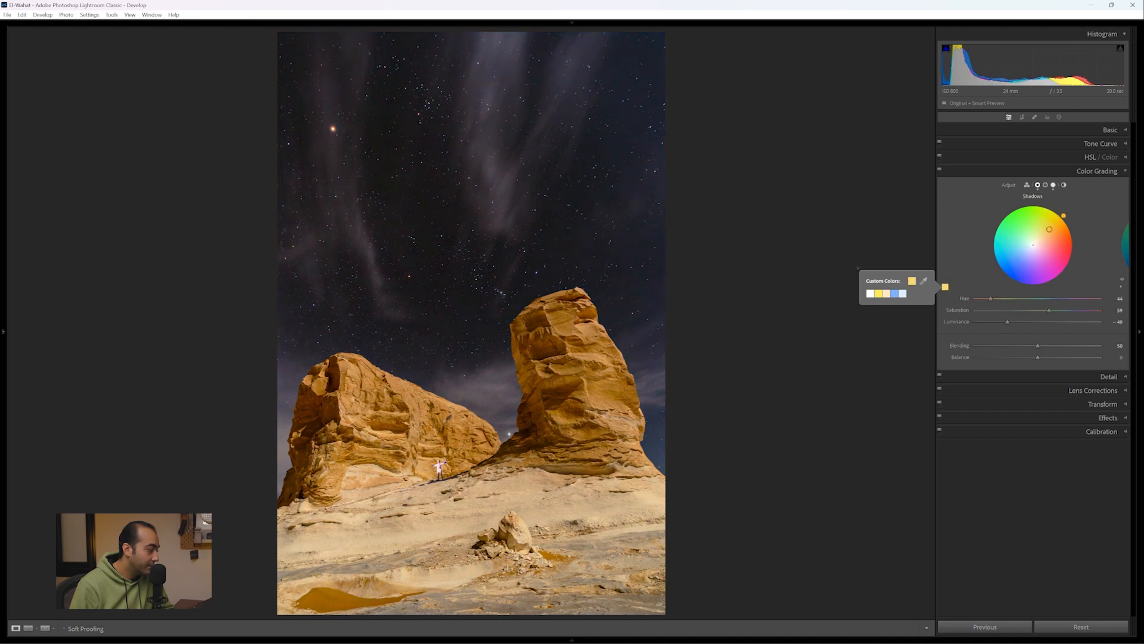
pyautogui.moveTo(447, 415); pyautogui.dragTo(444, 415)
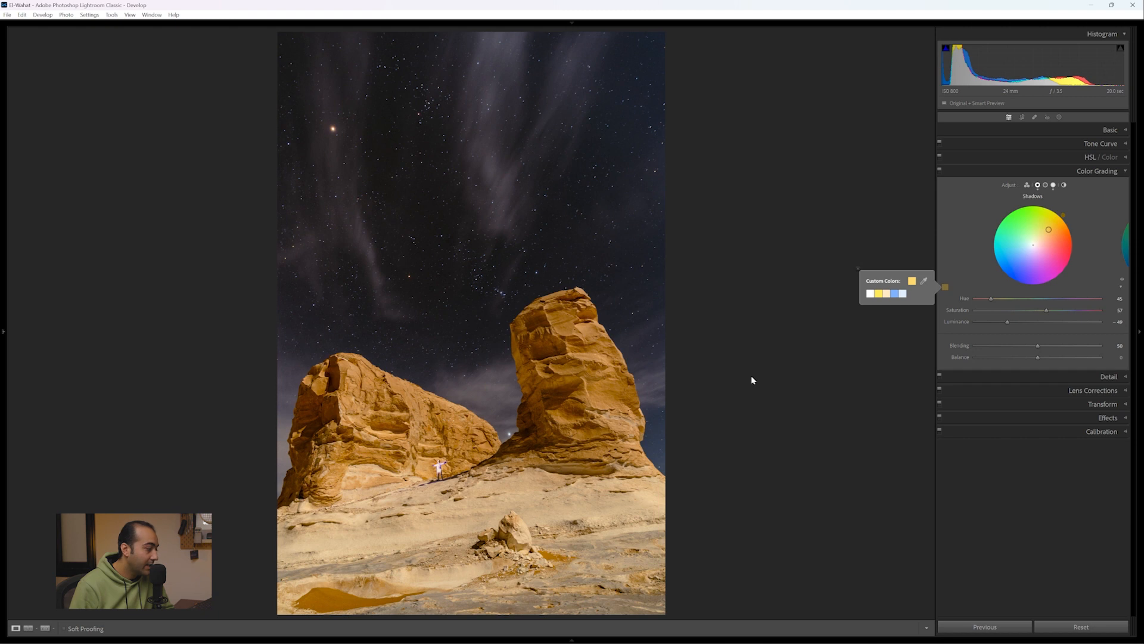
pyautogui.click(969, 214)
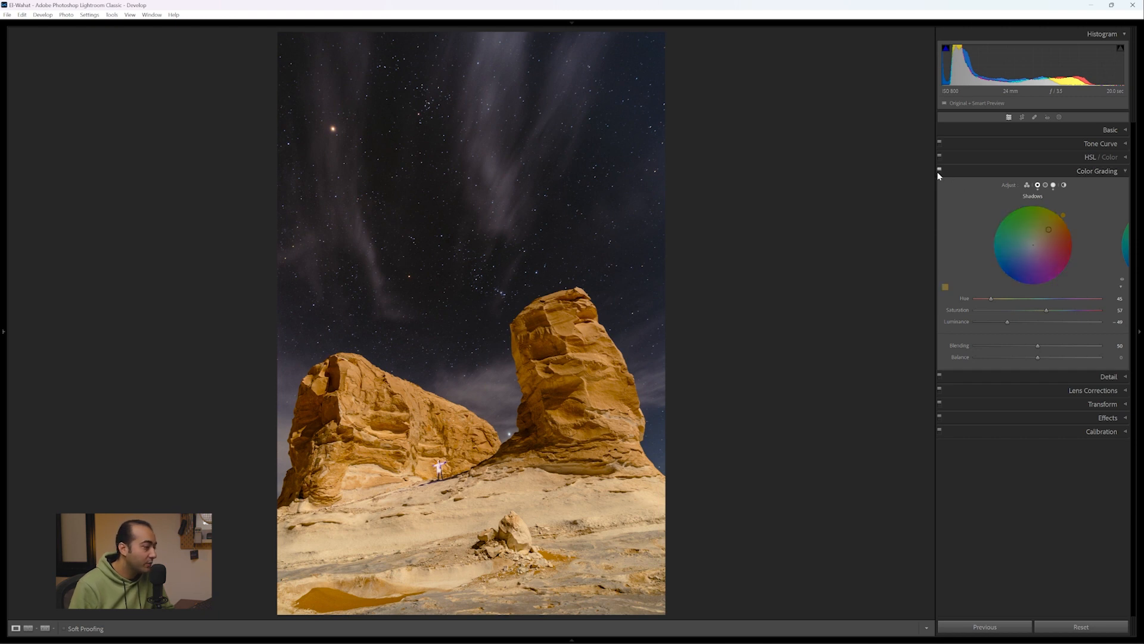
# Compare the night sky photo with and without its new yellow shadow grading
pyautogui.click(938, 172)
pyautogui.click(938, 172)
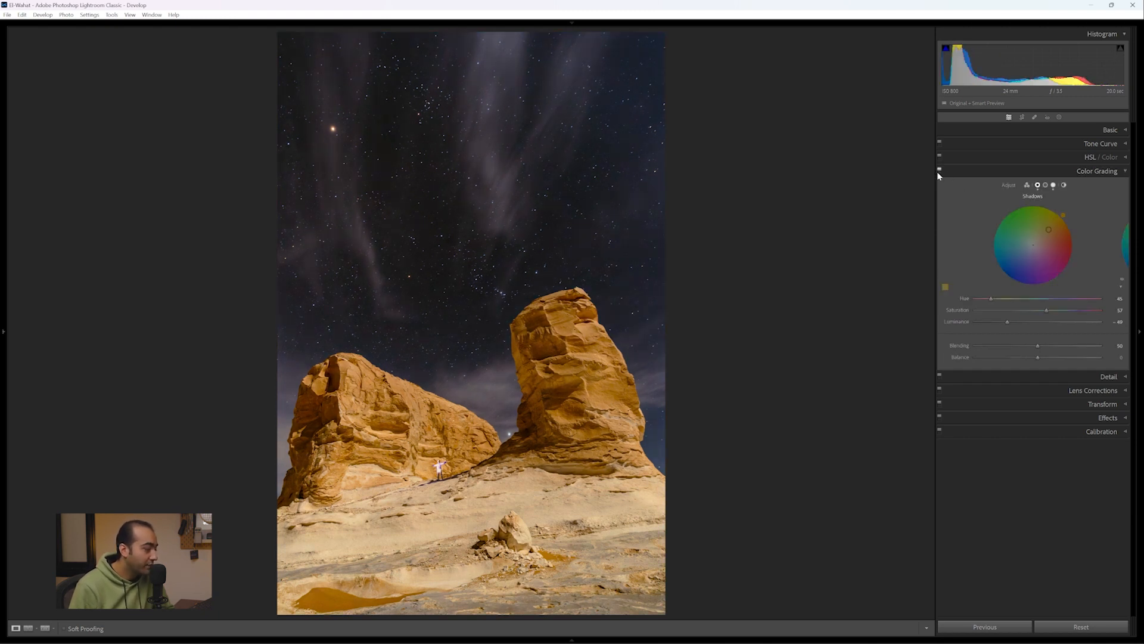
pyautogui.click(938, 171)
pyautogui.click(938, 171)
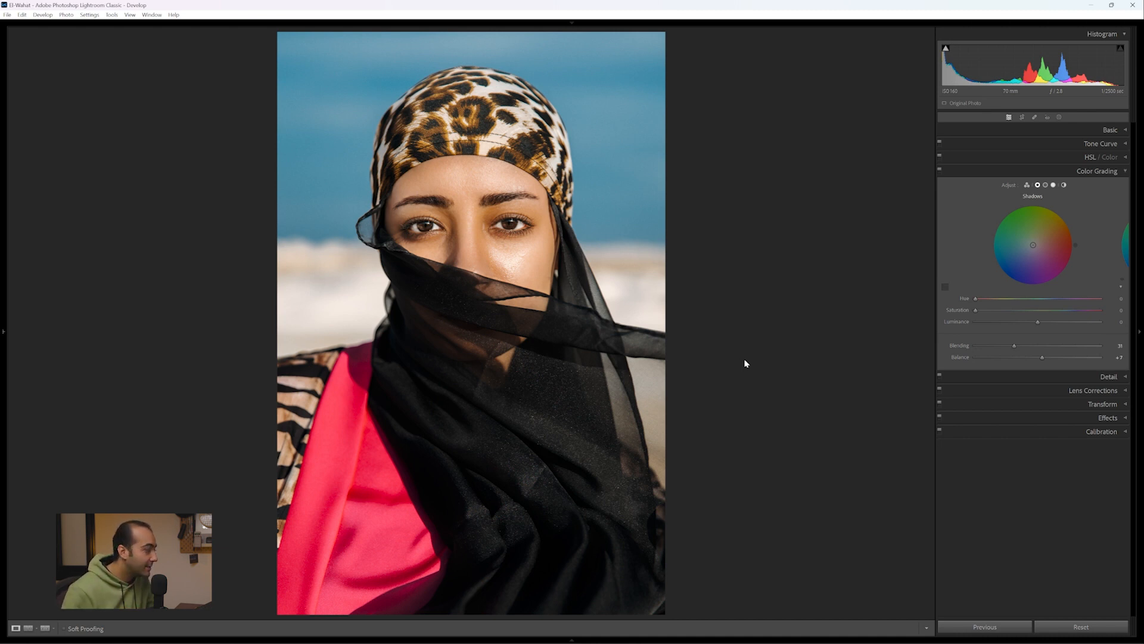
# Give the portrait a warm global tint with hue 52, saturation 47 and luminance +16, and show the filmstrip
pyautogui.click(1063, 184)
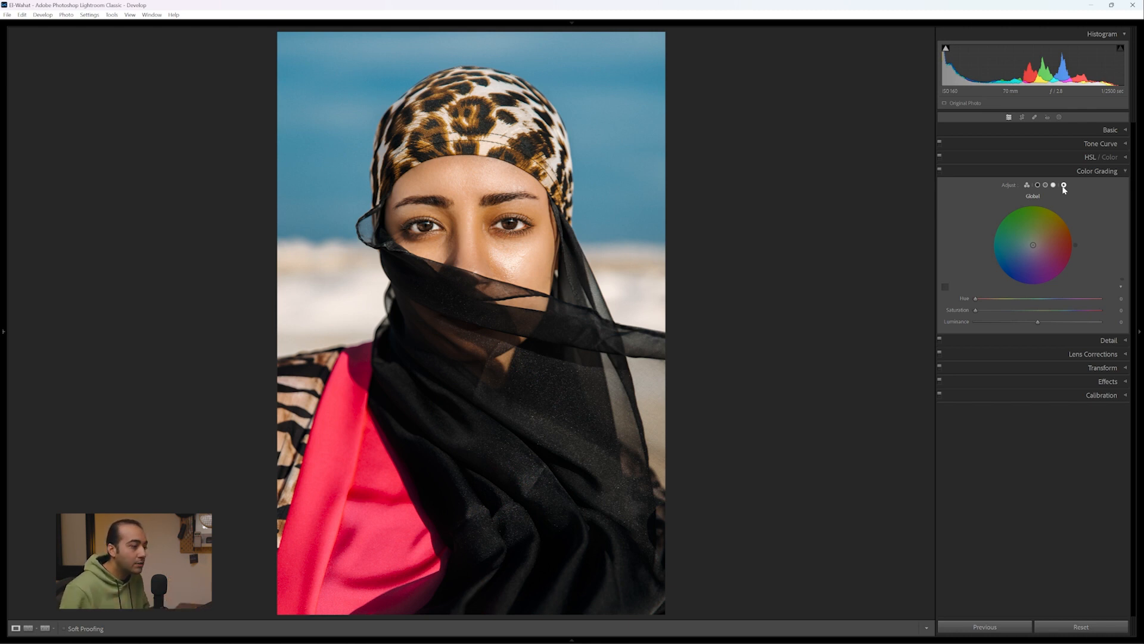
pyautogui.moveTo(976, 298); pyautogui.dragTo(1051, 332)
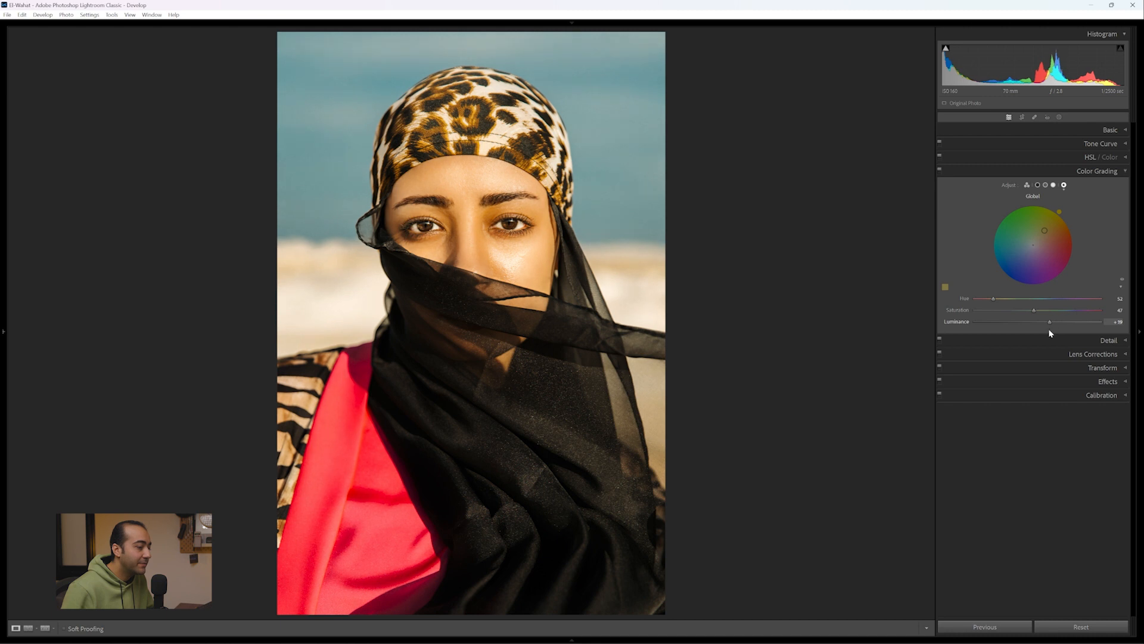
pyautogui.click(1046, 328)
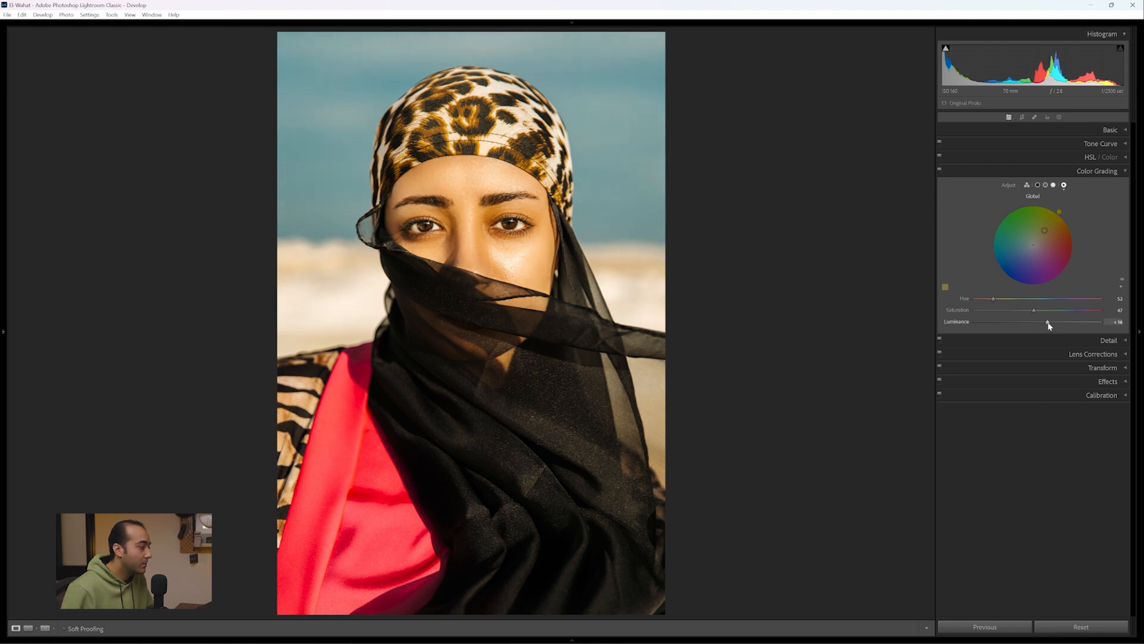
pyautogui.click(684, 638)
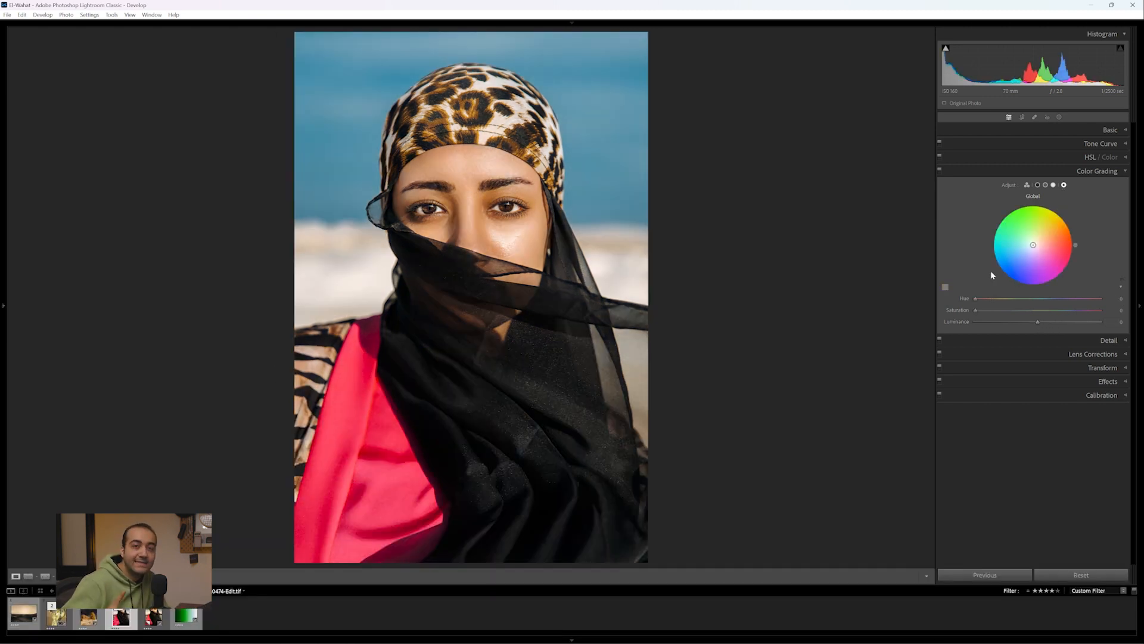
# Tint the ungraded portrait's highlights with a warm color sampled from the patterned sleeve, at hue 36 and saturation 24
pyautogui.click(947, 289)
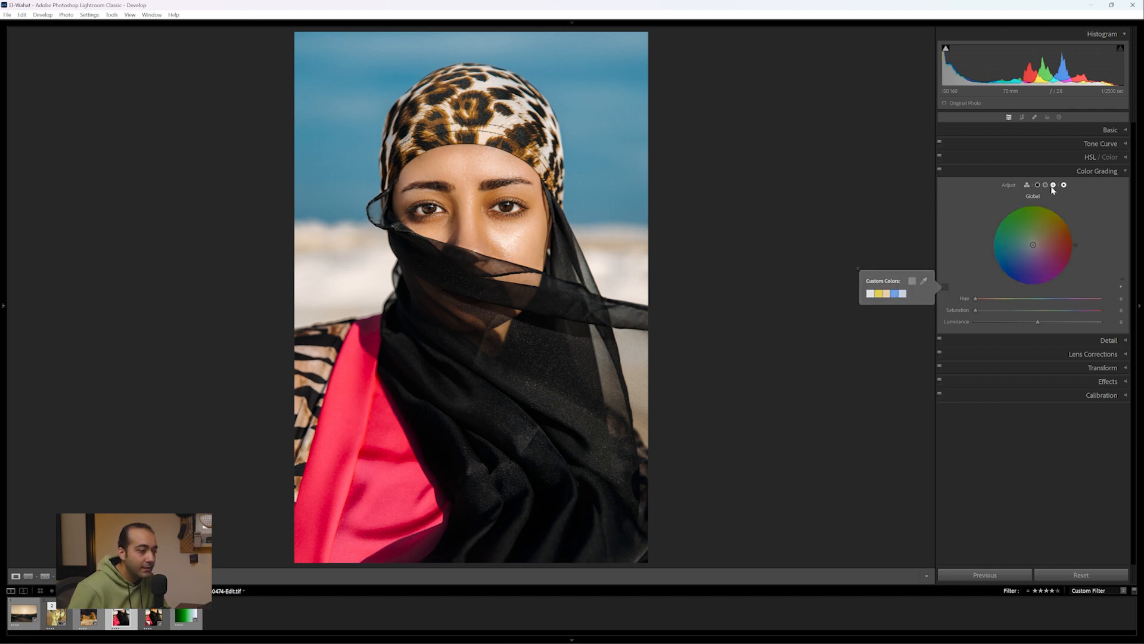
pyautogui.click(1053, 185)
pyautogui.click(945, 288)
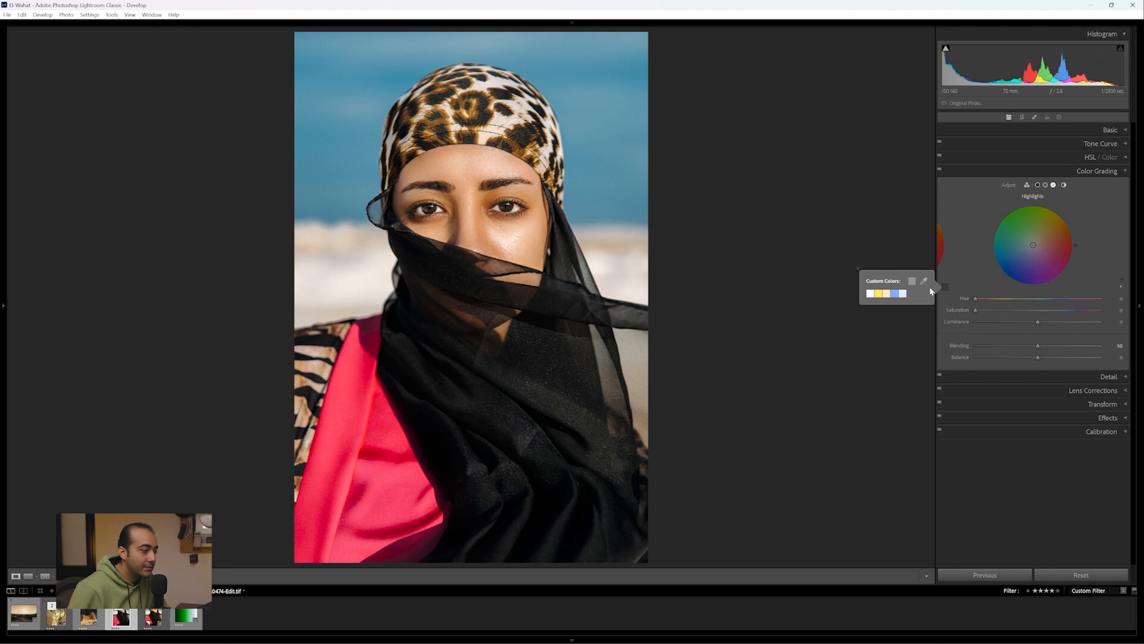
pyautogui.moveTo(922, 282)
pyautogui.mouseDown()
pyautogui.moveTo(515, 230)
pyautogui.moveTo(516, 119)
pyautogui.moveTo(582, 134)
pyautogui.moveTo(596, 121)
pyautogui.moveTo(626, 254)
pyautogui.moveTo(615, 278)
pyautogui.moveTo(369, 451)
pyautogui.moveTo(325, 362)
pyautogui.moveTo(318, 370)
pyautogui.mouseUp()
# Tint the portrait's shadows with a blue sampled from the background sky, at about hue 213 and saturation 17
pyautogui.click(1037, 184)
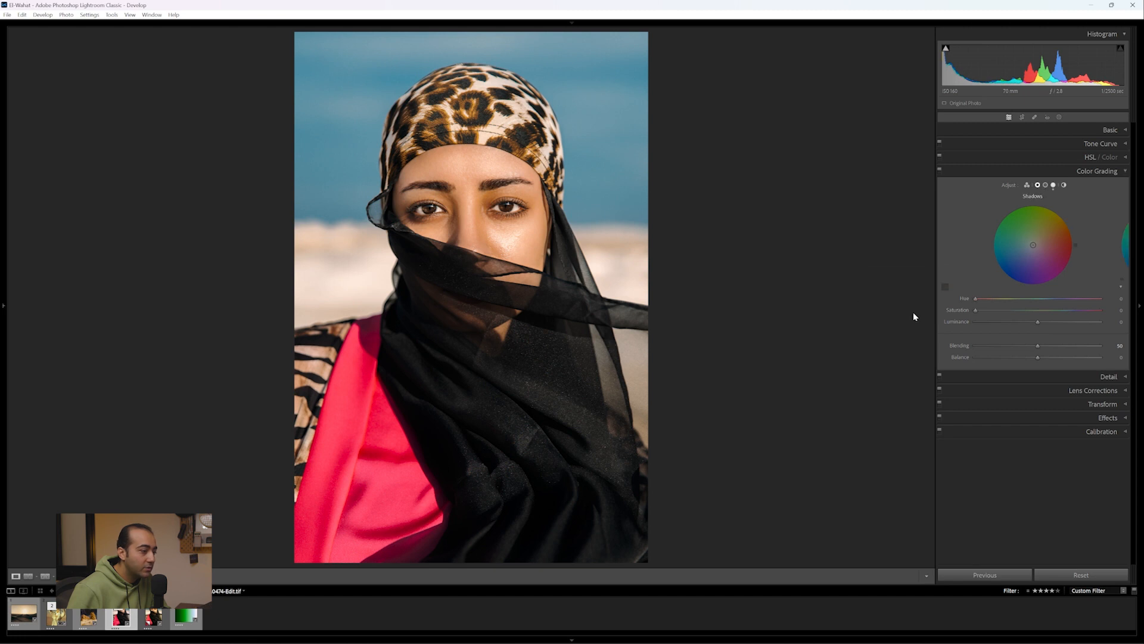
pyautogui.click(946, 286)
pyautogui.moveTo(620, 233); pyautogui.dragTo(519, 44)
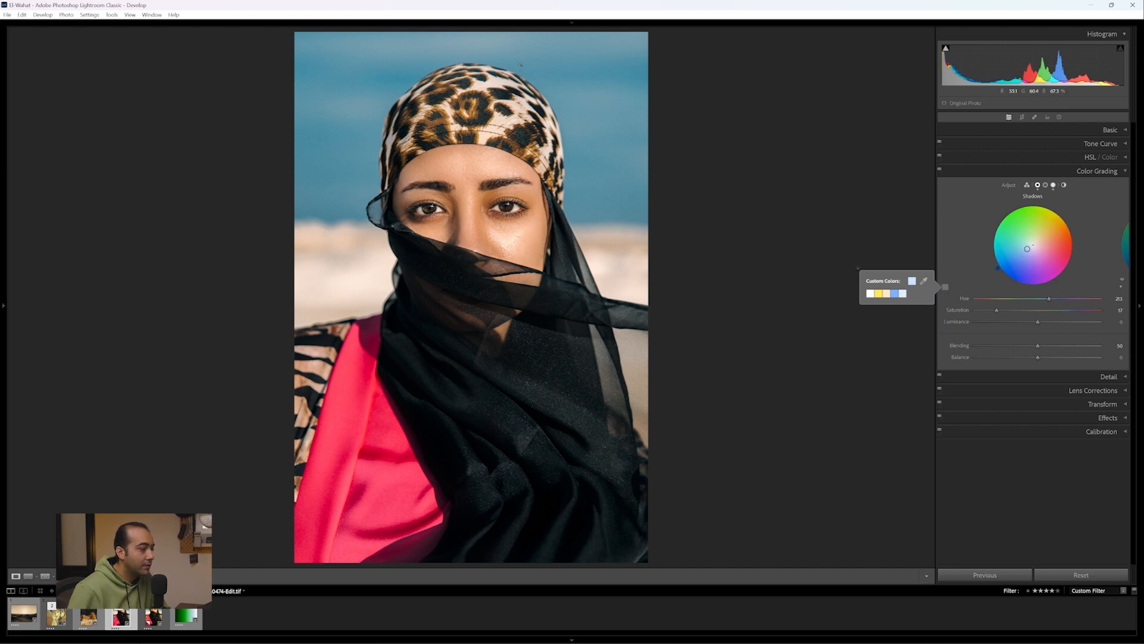
# Set the highlights' luminance to -63, blending to 69 and balance to -32, and compare the portrait with and without color grading
pyautogui.moveTo(1035, 322); pyautogui.dragTo(1061, 352)
pyautogui.click(1054, 185)
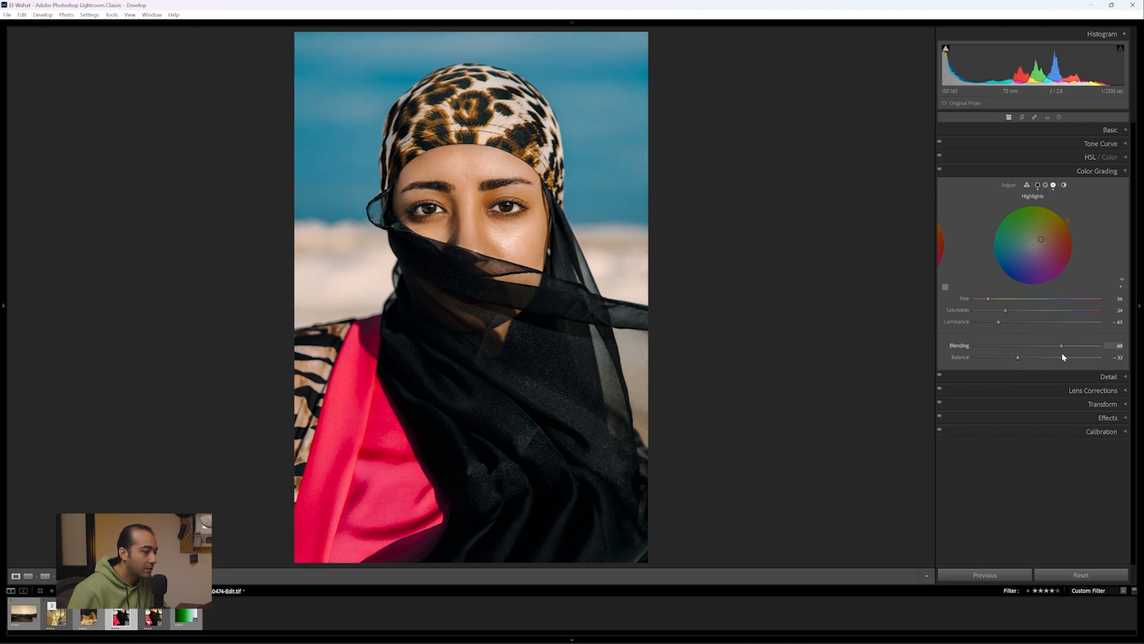
pyautogui.click(940, 170)
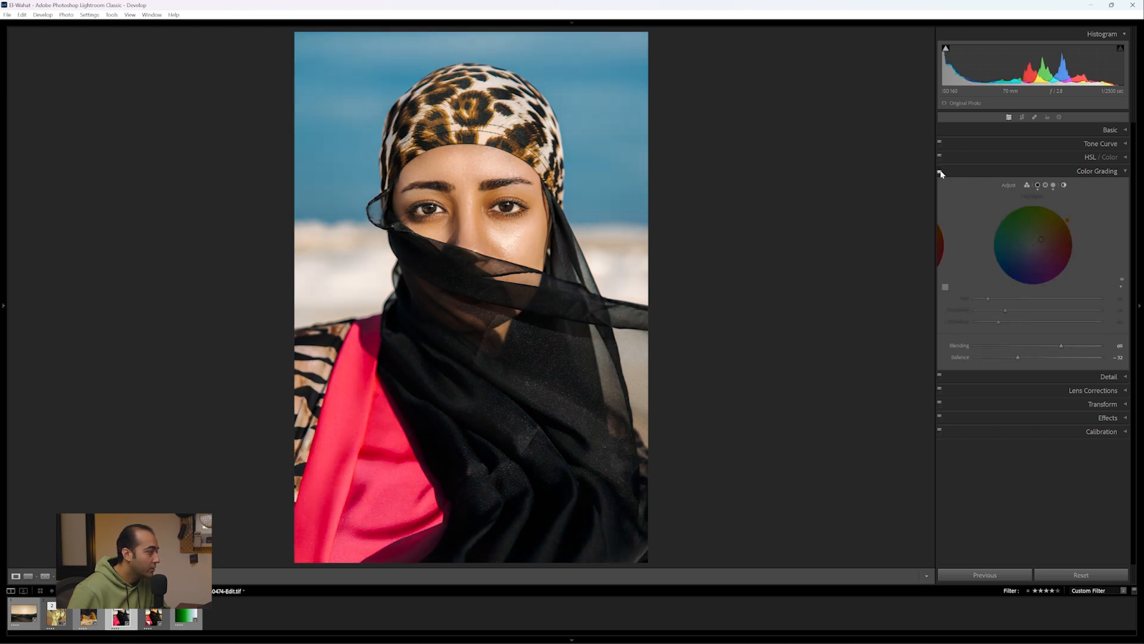
pyautogui.click(940, 170)
pyautogui.click(940, 170)
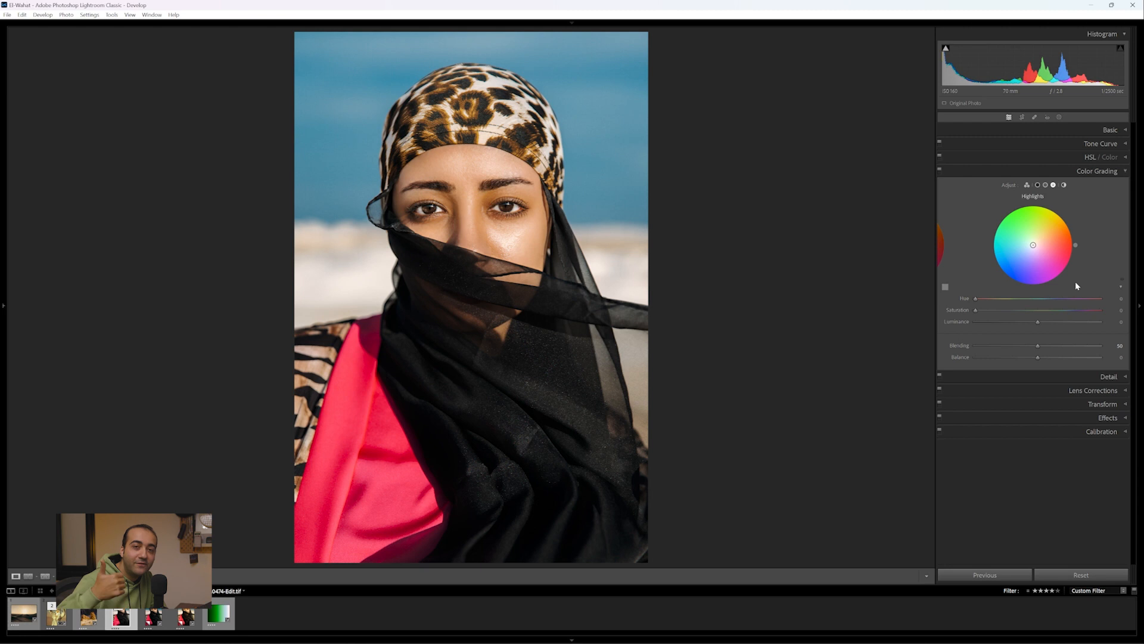
# Tint the ungraded portrait's shadows blue with hue 235 and saturation 46, and its highlights green with hue 122 and saturation 39
pyautogui.click(1037, 185)
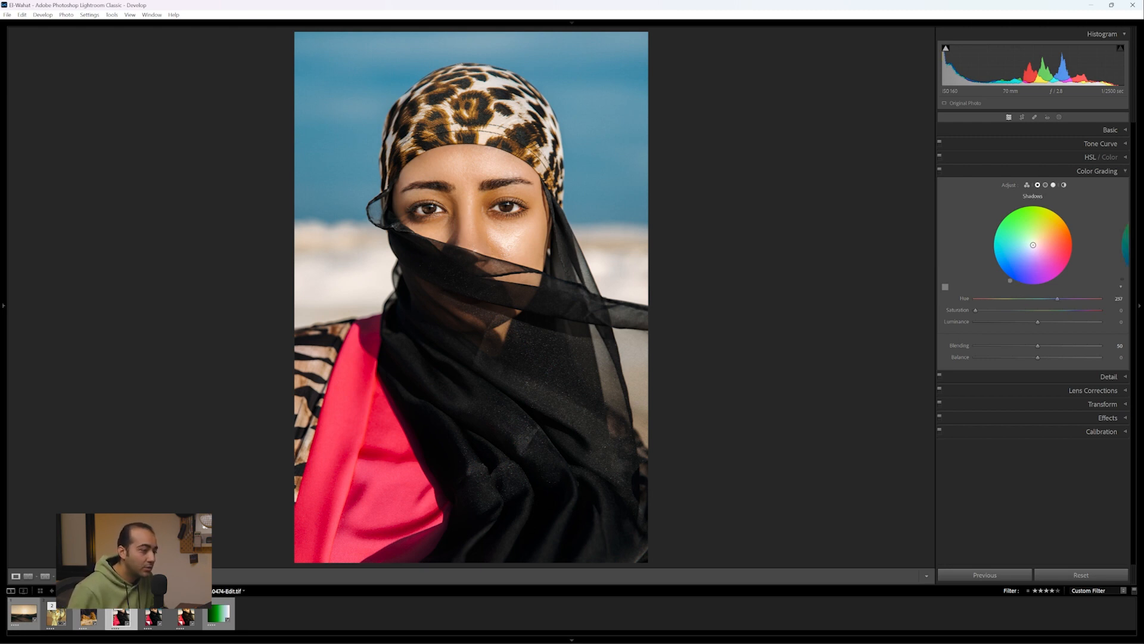
pyautogui.moveTo(994, 309); pyautogui.dragTo(1033, 311)
pyautogui.click(1053, 184)
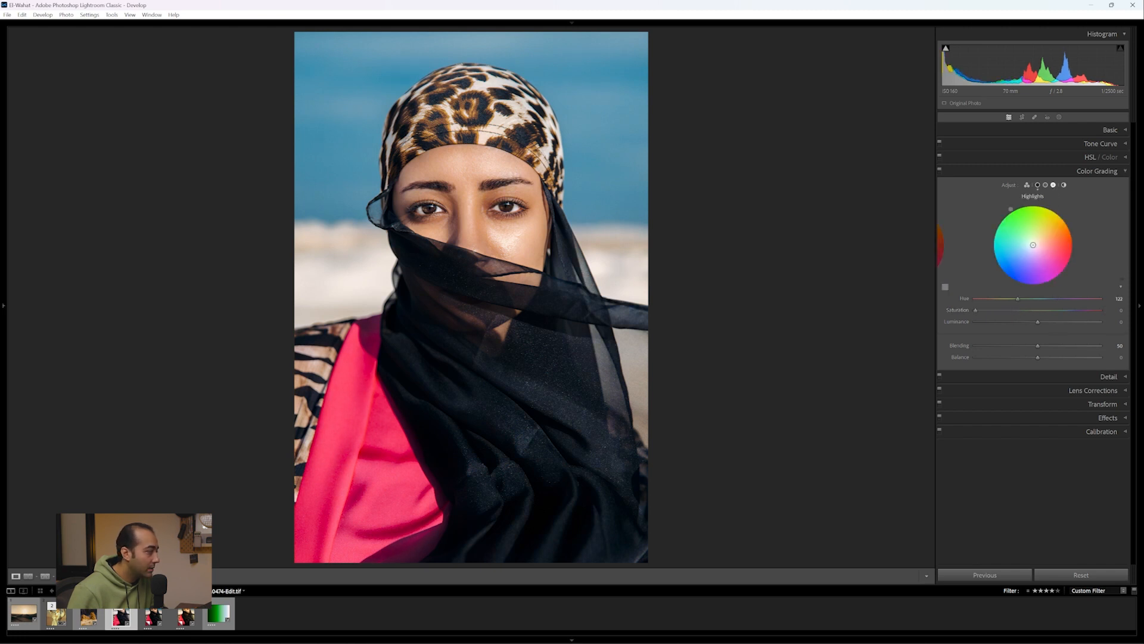
pyautogui.moveTo(1003, 307); pyautogui.dragTo(1025, 312)
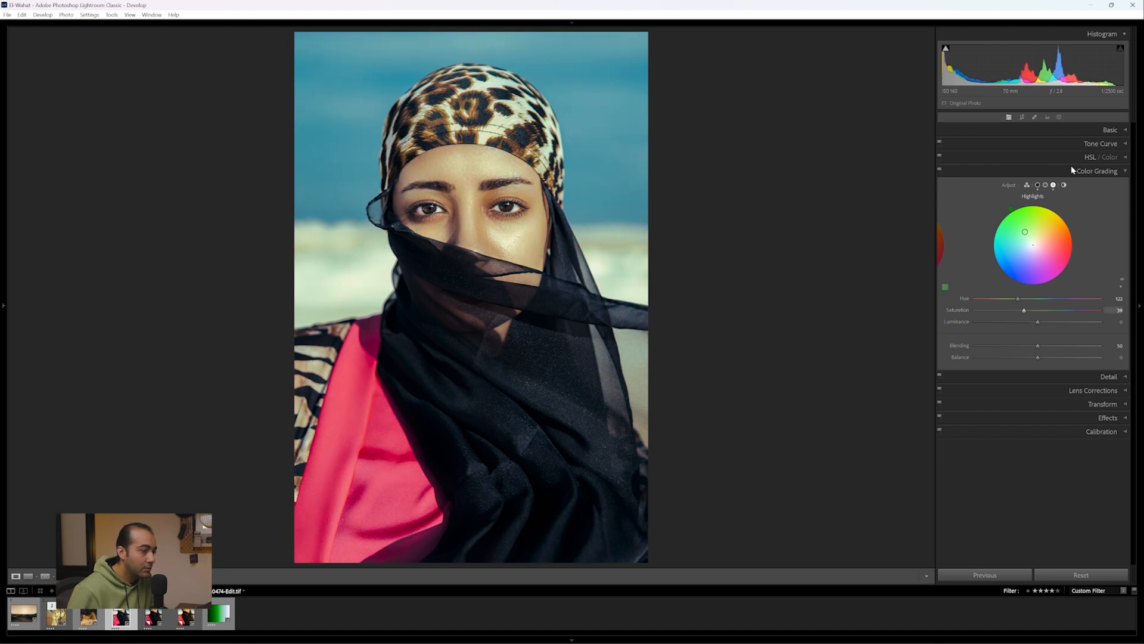
# Tint the portrait's midtones orange with hue 29 and saturation 21, and lower the shadows' luminance to about -8
pyautogui.click(1045, 186)
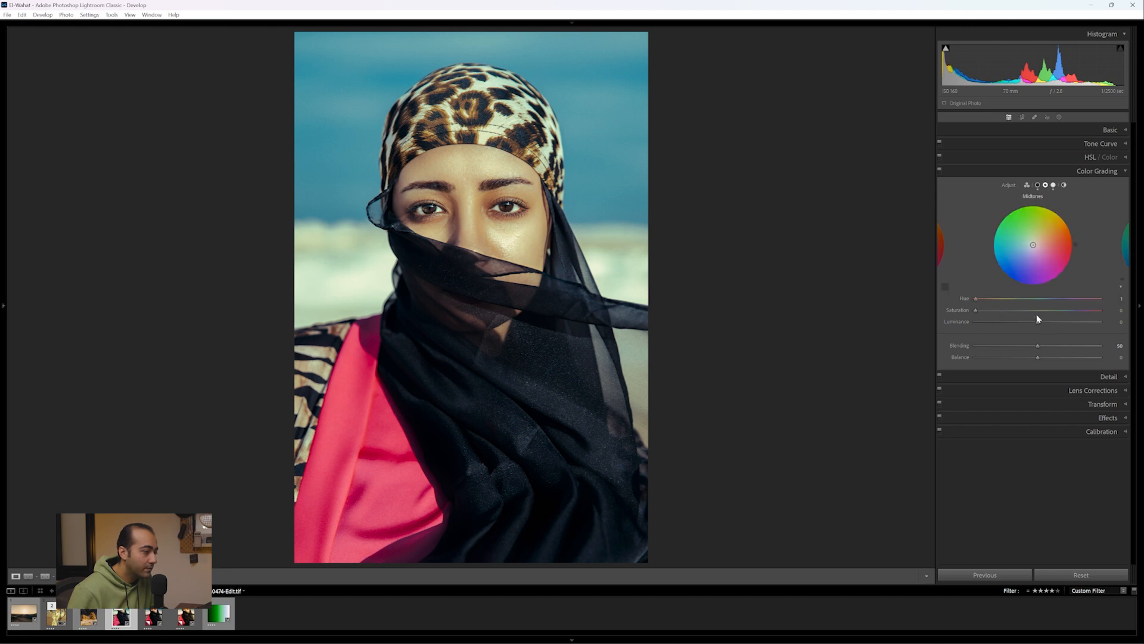
pyautogui.moveTo(984, 310)
pyautogui.mouseDown()
pyautogui.moveTo(1009, 310)
pyautogui.moveTo(992, 297)
pyautogui.moveTo(1001, 312)
pyautogui.mouseUp()
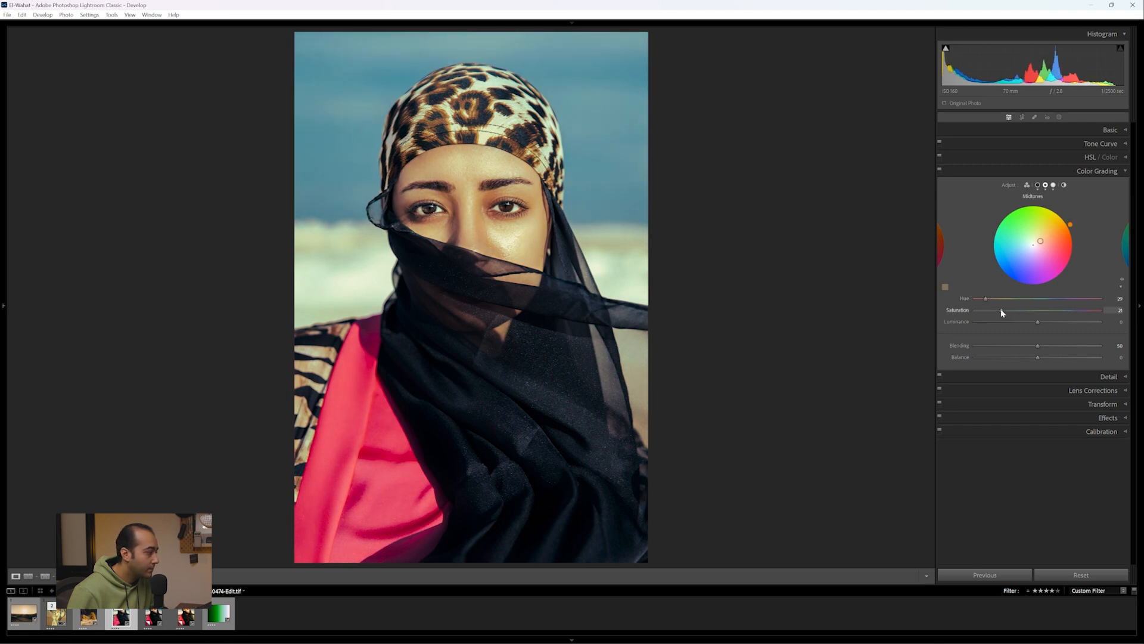
pyautogui.click(1038, 186)
pyautogui.moveTo(1037, 322)
pyautogui.mouseDown()
pyautogui.moveTo(1083, 322)
pyautogui.moveTo(1035, 328)
pyautogui.mouseUp()
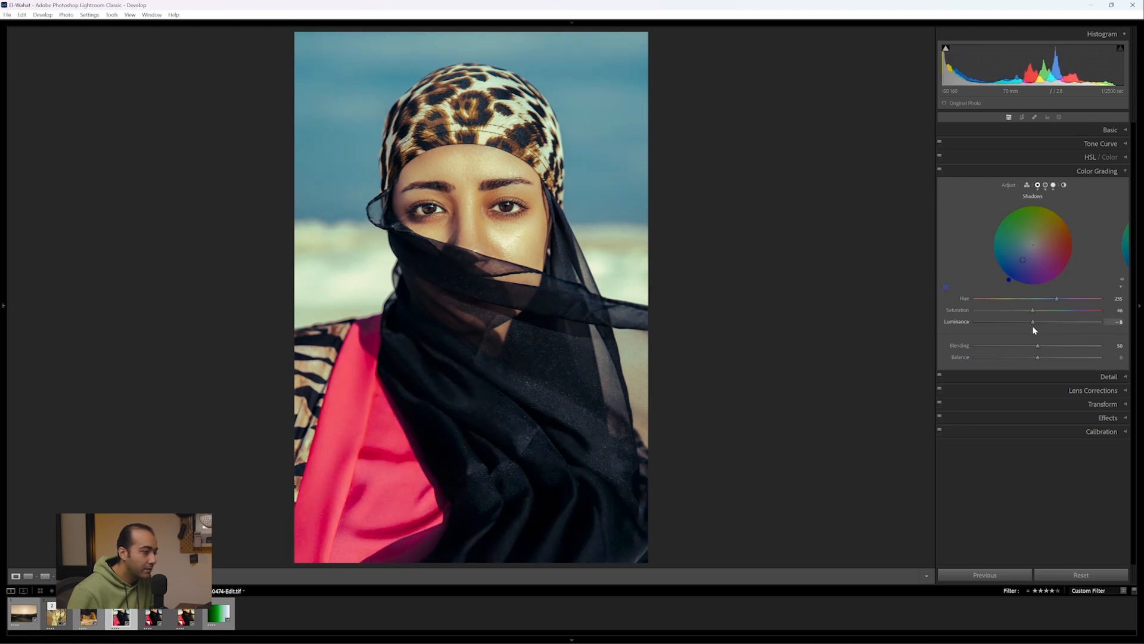
# Fine-tune the highlights' luminance, and set the midtones' luminance to +5 with blending 37 and balance -14
pyautogui.click(1054, 185)
pyautogui.moveTo(1038, 323)
pyautogui.mouseDown()
pyautogui.moveTo(1023, 325)
pyautogui.moveTo(1097, 330)
pyautogui.moveTo(1034, 332)
pyautogui.mouseUp()
pyautogui.click(1045, 185)
pyautogui.moveTo(1038, 321); pyautogui.dragTo(1030, 362)
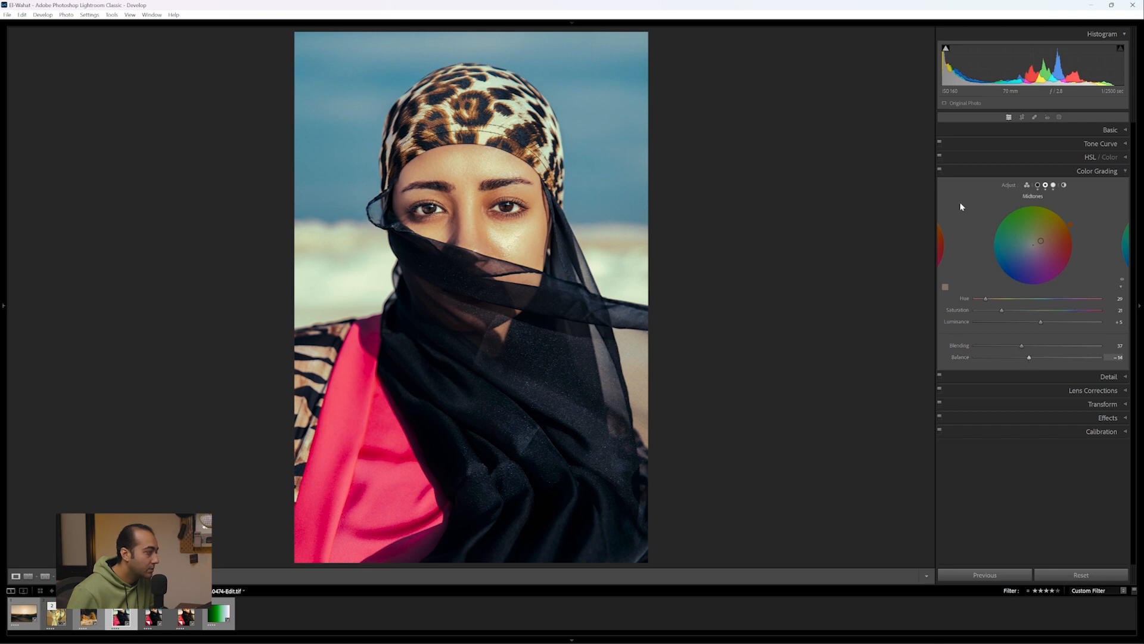
# Compare the portrait with and without its blue, green and orange color grading
pyautogui.click(940, 171)
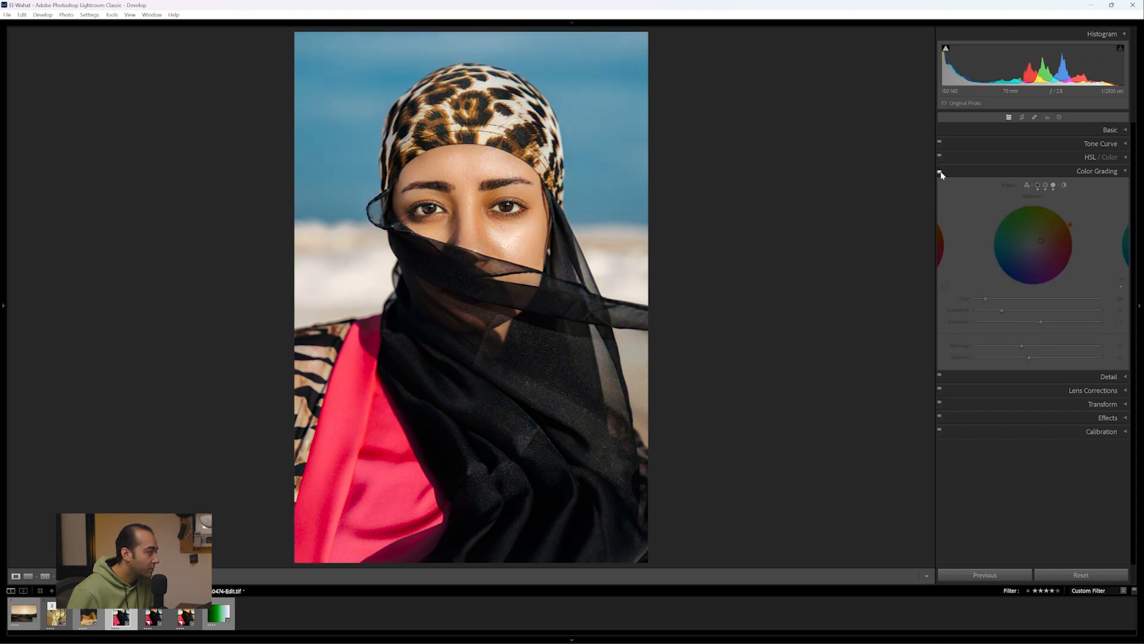
pyautogui.click(940, 171)
pyautogui.click(940, 172)
pyautogui.click(940, 172)
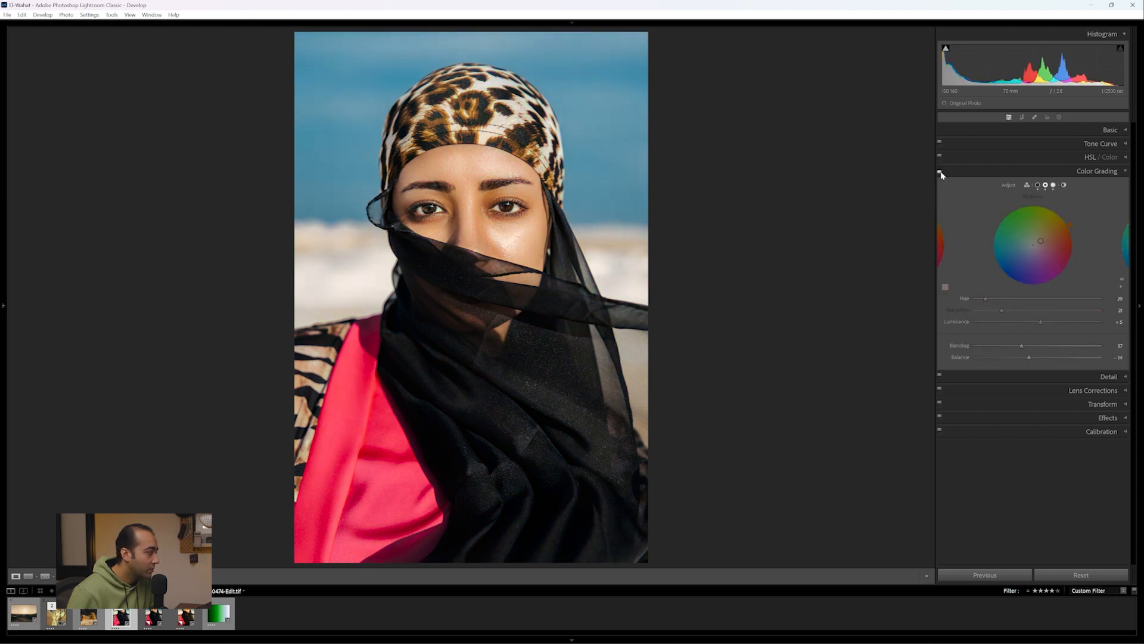